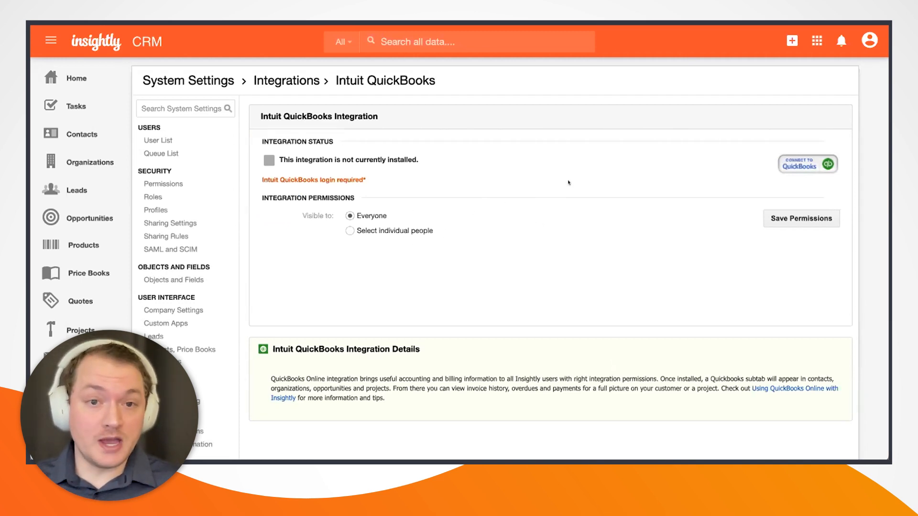
# Connect Insightly to QuickBooks Online and go to the contacts list.
pyautogui.click(798, 164)
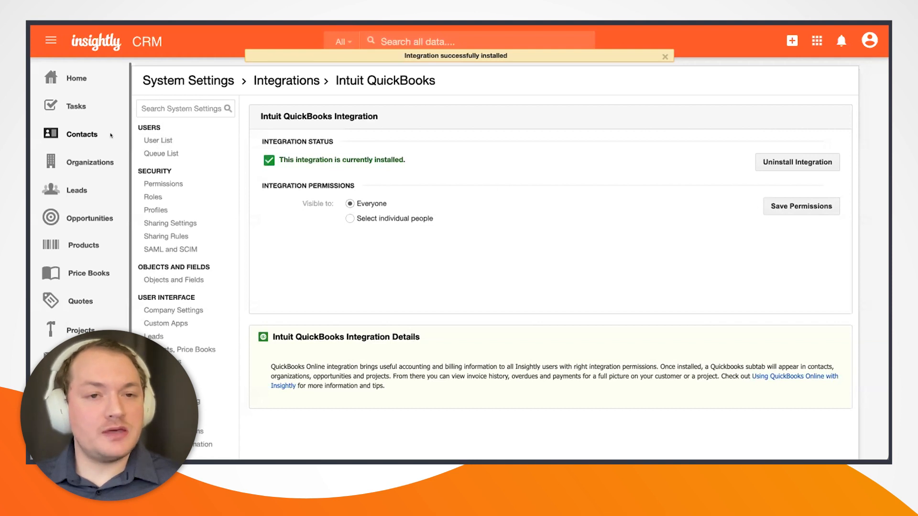
pyautogui.click(84, 134)
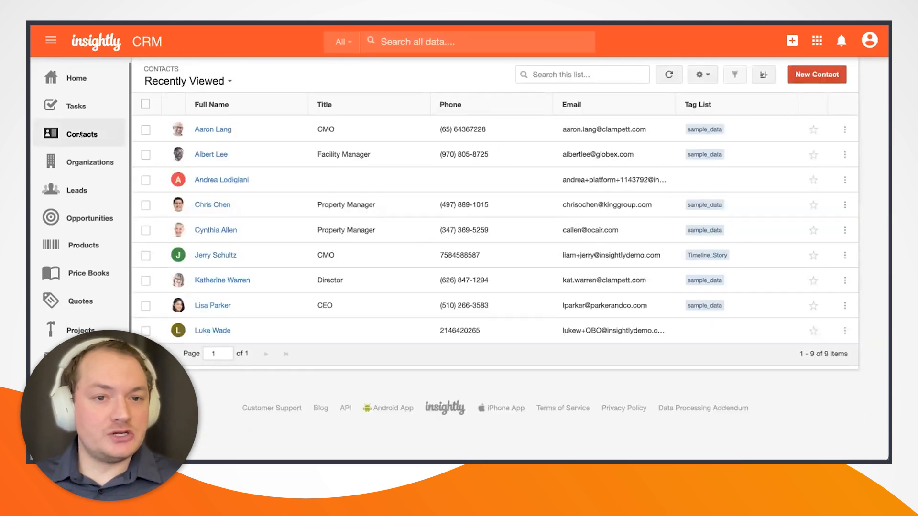
# Open the King Group contact's record and show its QuickBooks tab.
pyautogui.click(215, 205)
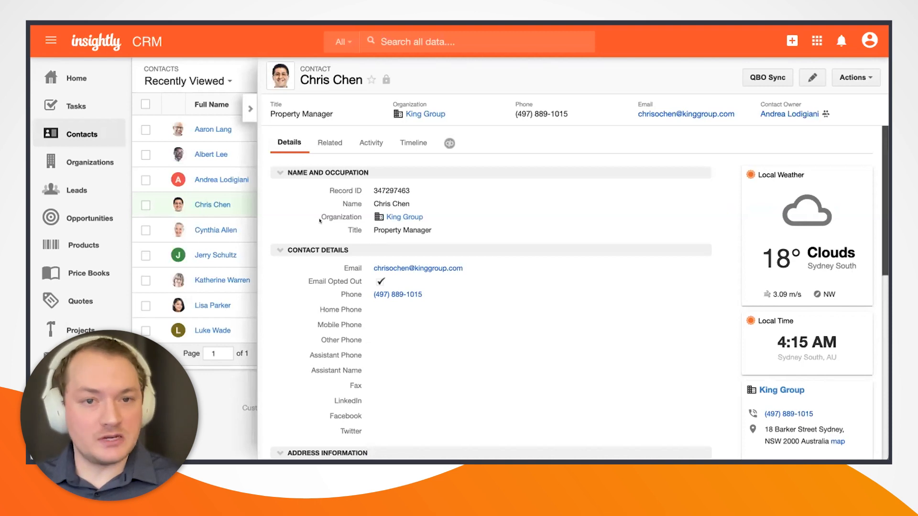
pyautogui.click(447, 144)
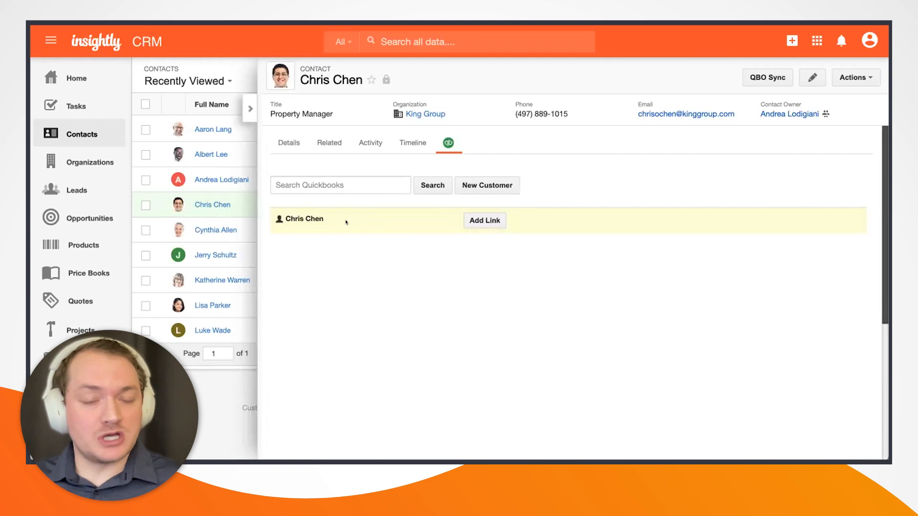
# Link the King Group contact to its QuickBooks customer, keeping the Show filter on All Items.
pyautogui.click(484, 220)
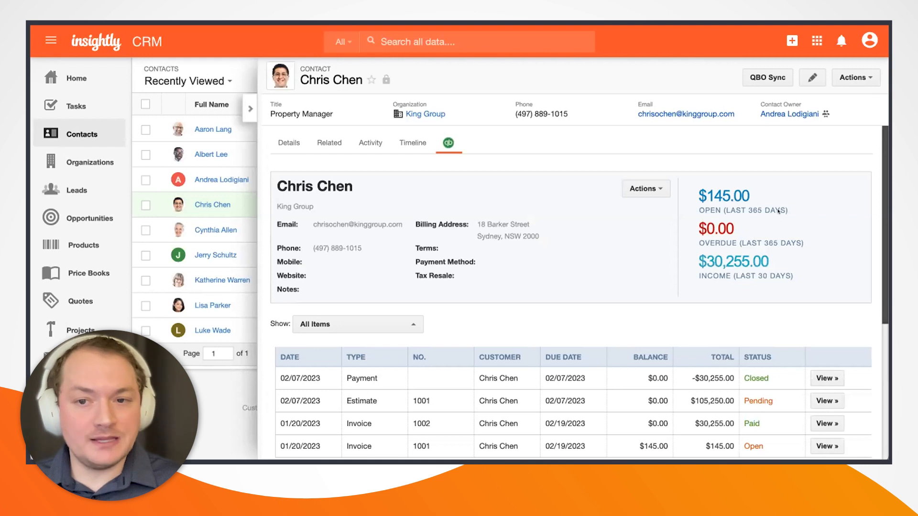
pyautogui.scroll(-1, 747, 239)
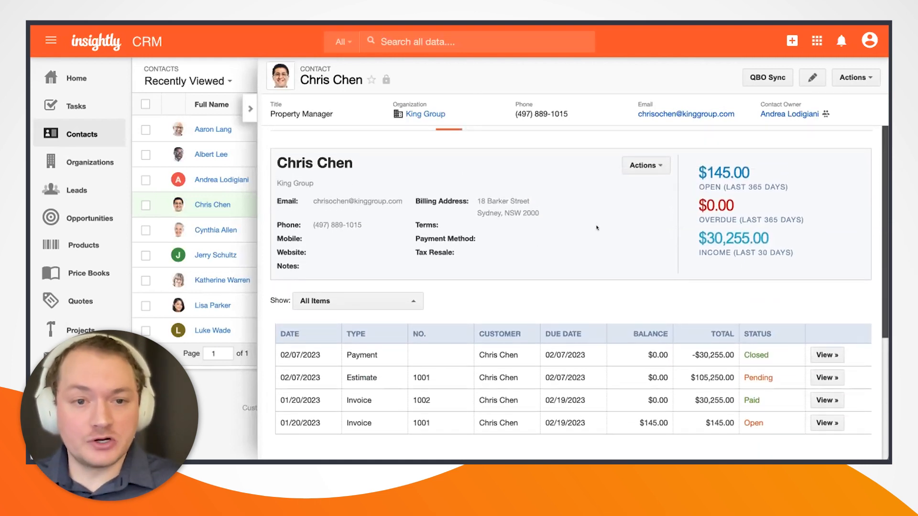
pyautogui.scroll(-2, 597, 228)
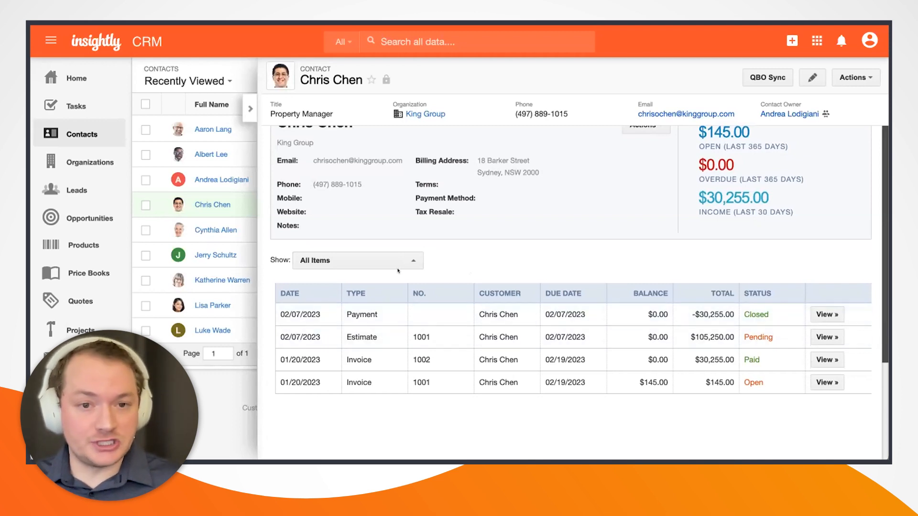
pyautogui.click(408, 258)
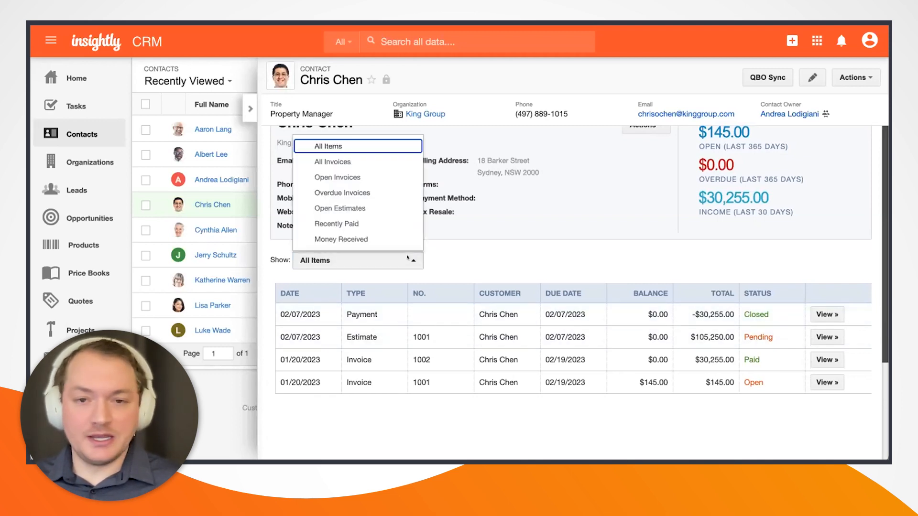
pyautogui.click(607, 259)
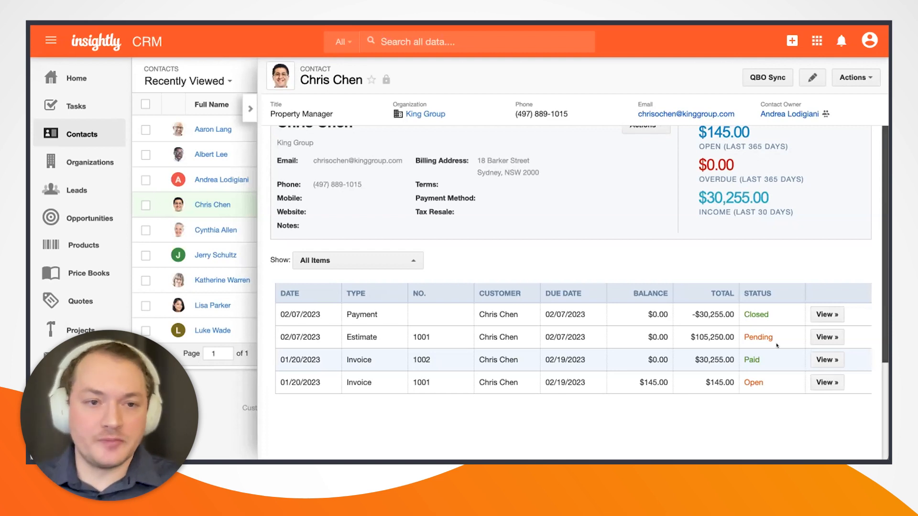
# Open Clampett Oil and Gas Corp. via its director's contact and start a new organization opportunity.
pyautogui.click(74, 135)
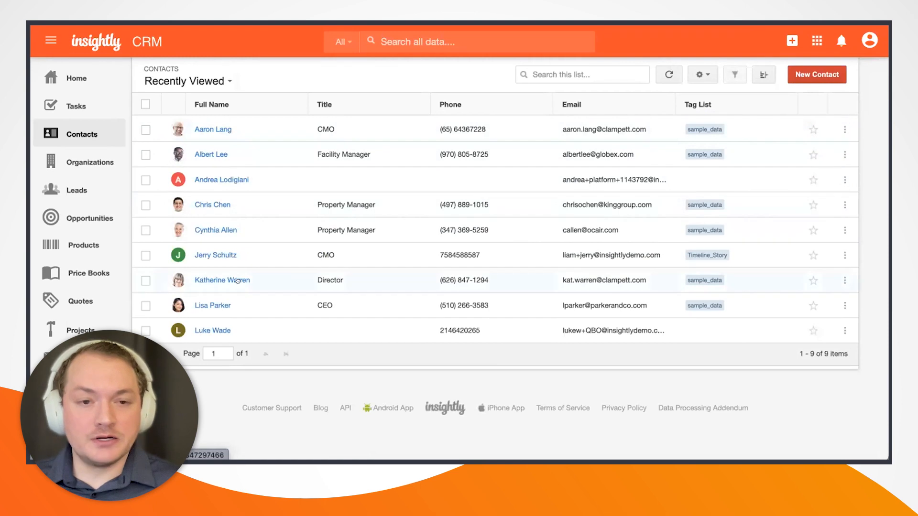
pyautogui.click(234, 281)
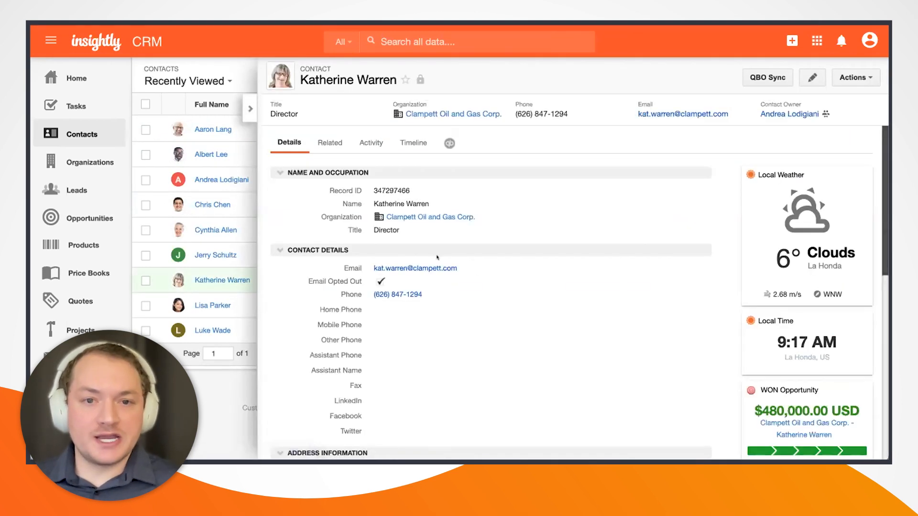
pyautogui.click(452, 115)
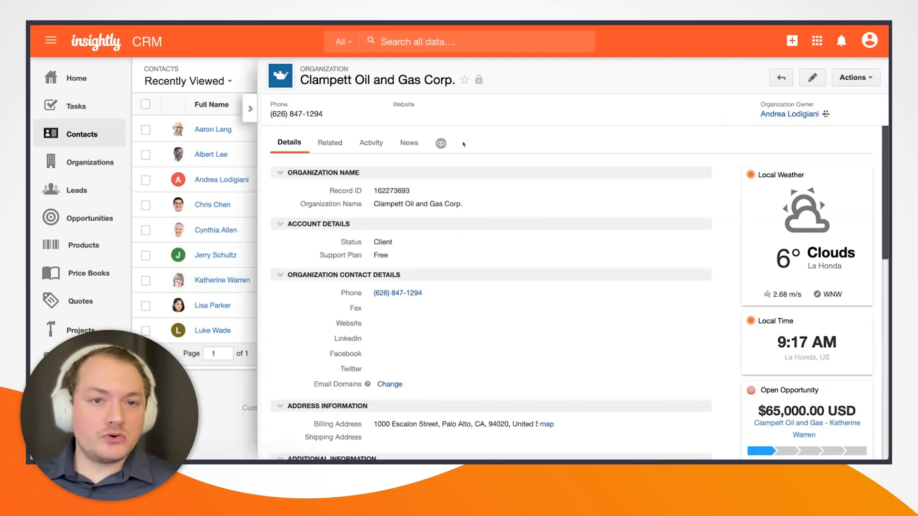
pyautogui.click(854, 74)
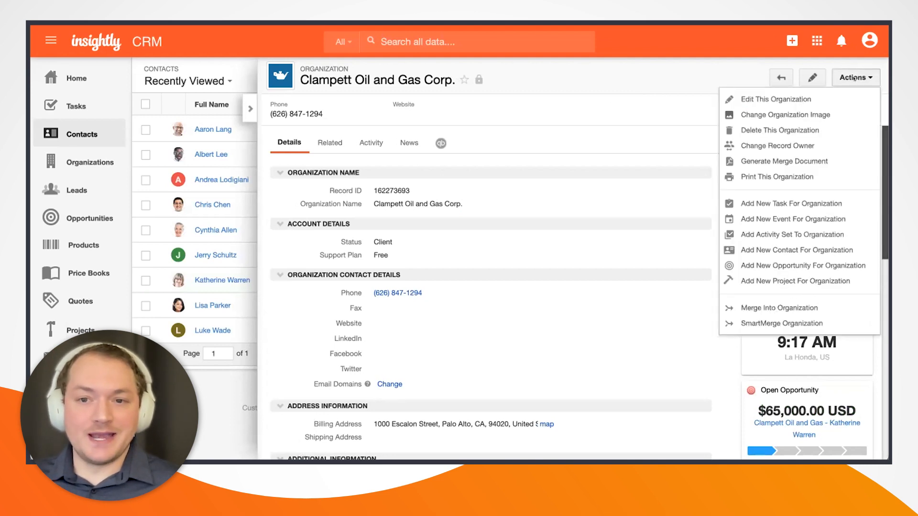
pyautogui.click(778, 266)
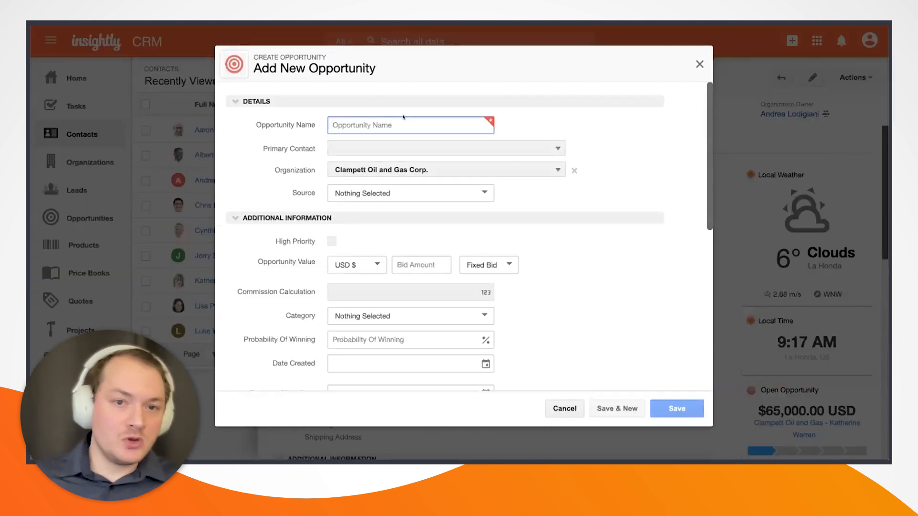
# Create opportunity 'Clampett Oil and Gas - [director's name]' with the director as primary contact, New Business Pipeline.
pyautogui.write('Clampet')
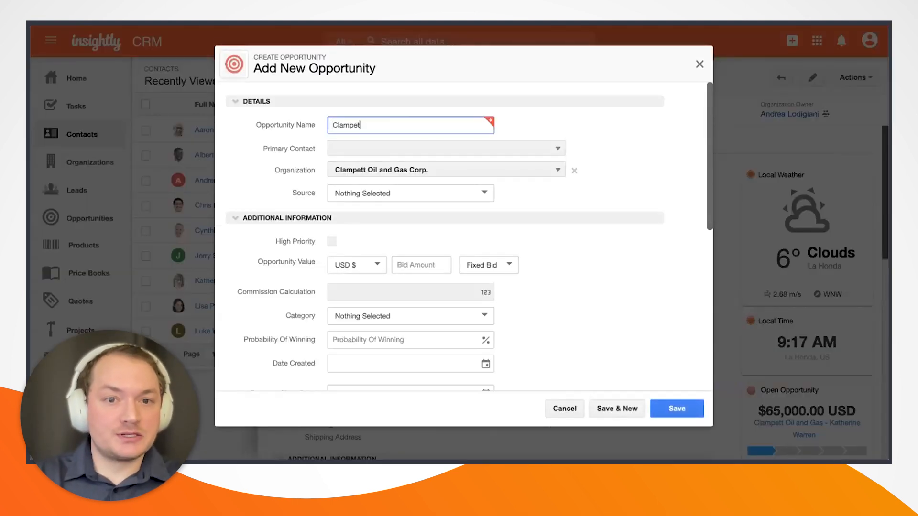
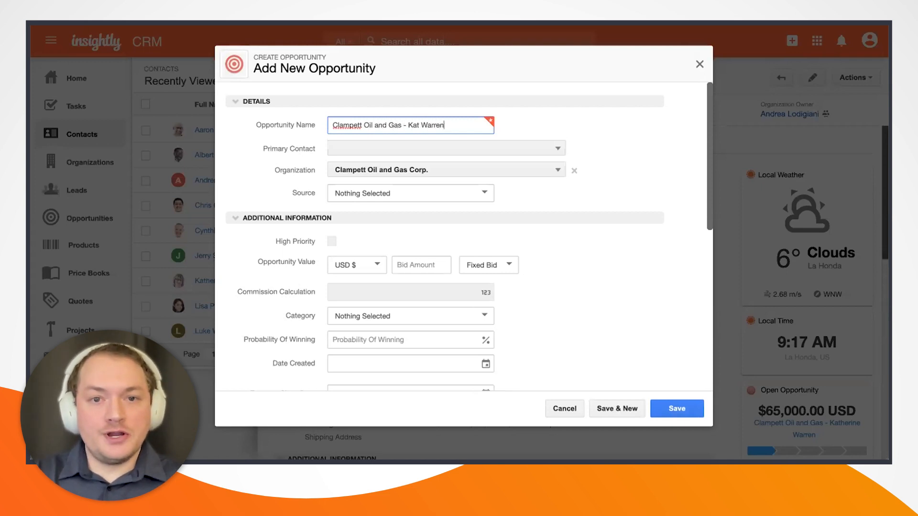
pyautogui.click(402, 148)
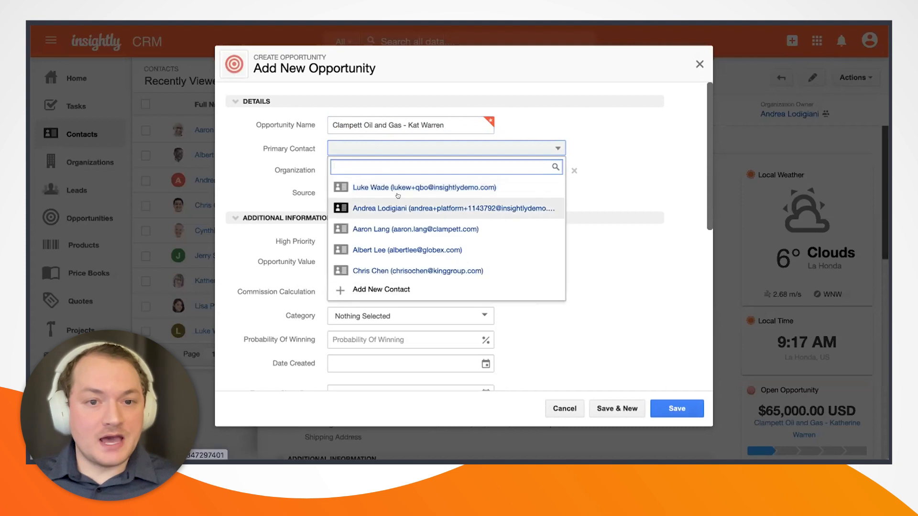
pyautogui.write('kath')
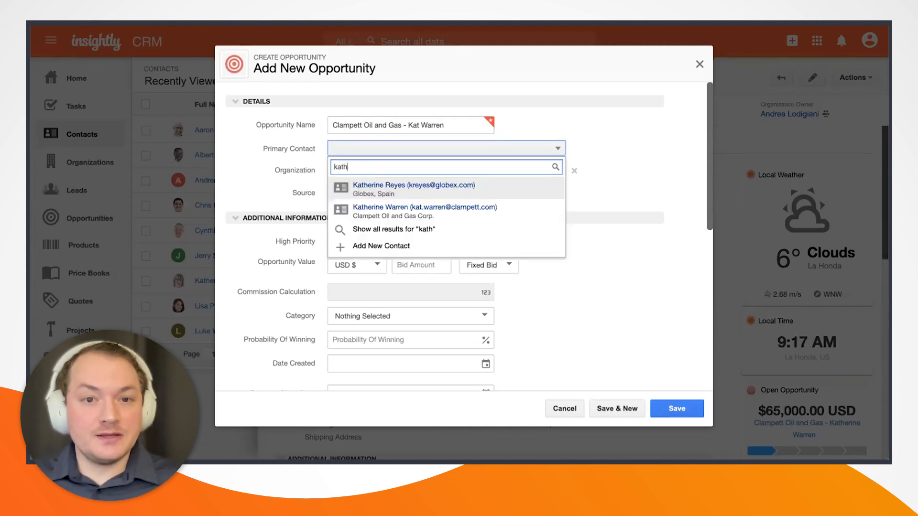
pyautogui.click(417, 206)
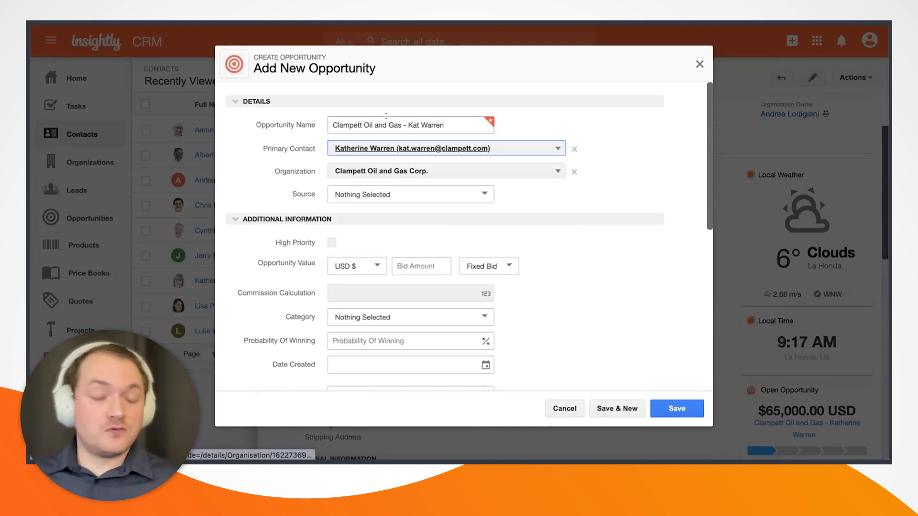
pyautogui.scroll(-2, 483, 165)
pyautogui.scroll(-5, 484, 166)
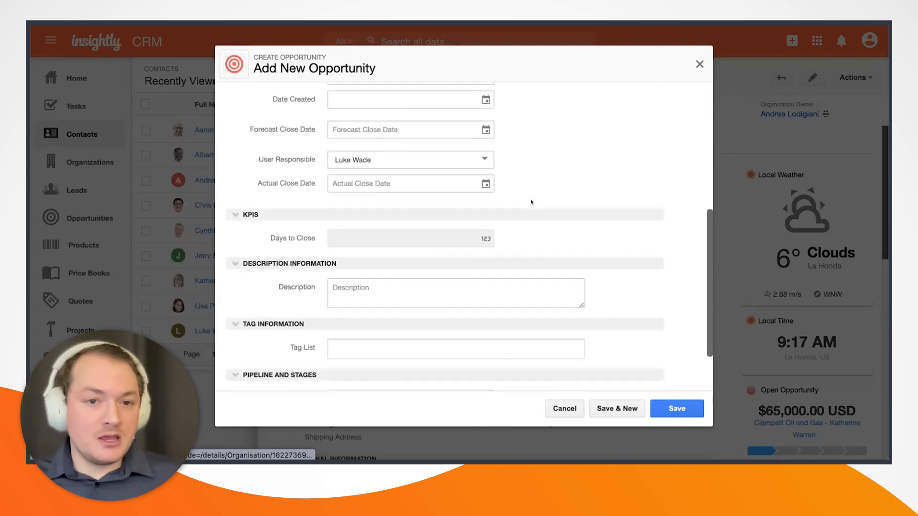
pyautogui.click(363, 328)
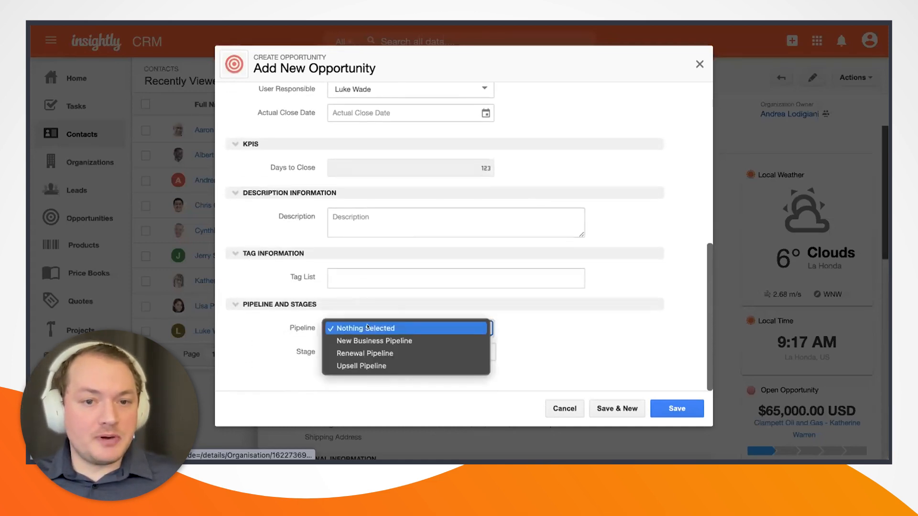
pyautogui.click(406, 340)
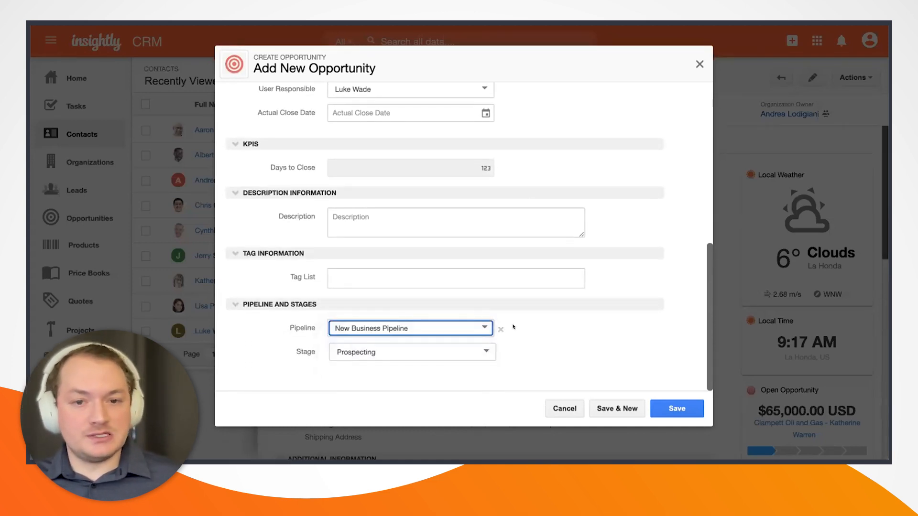
pyautogui.click(669, 408)
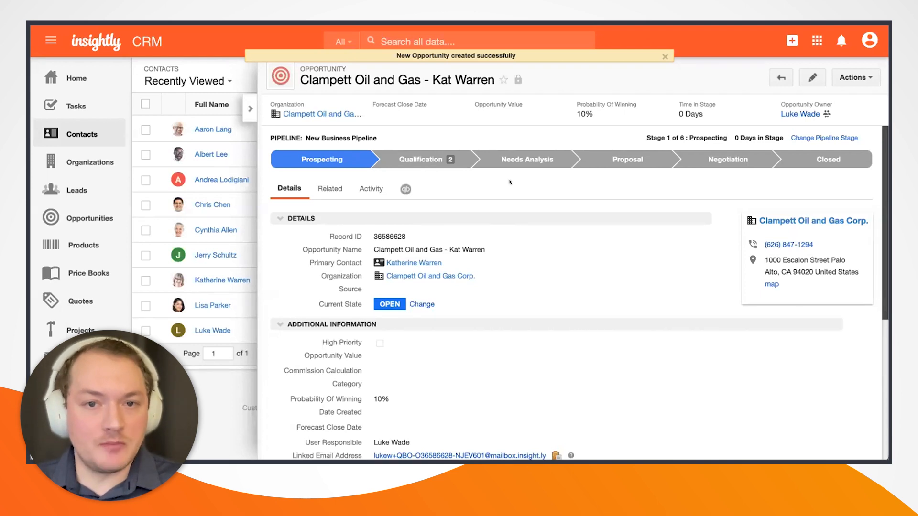
# Set the opportunity's price book to Solar Products and begin adding products.
pyautogui.click(326, 188)
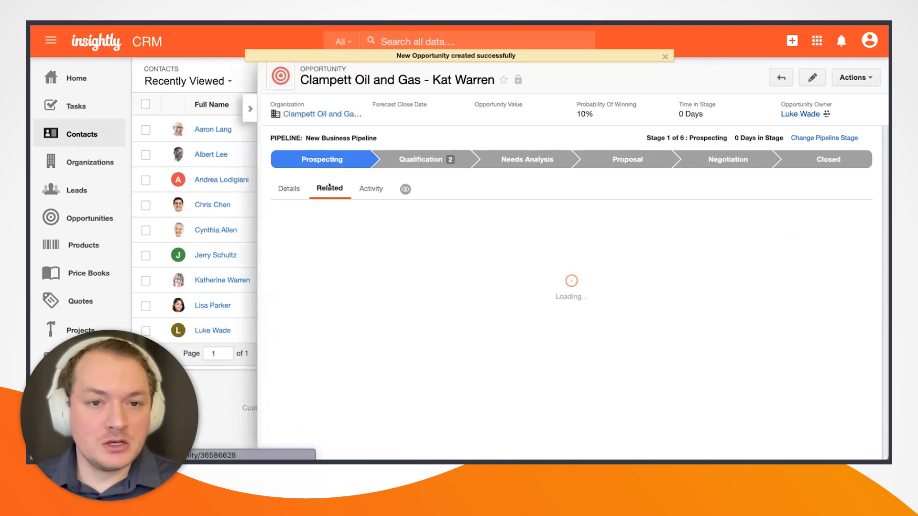
pyautogui.scroll(-3, 575, 364)
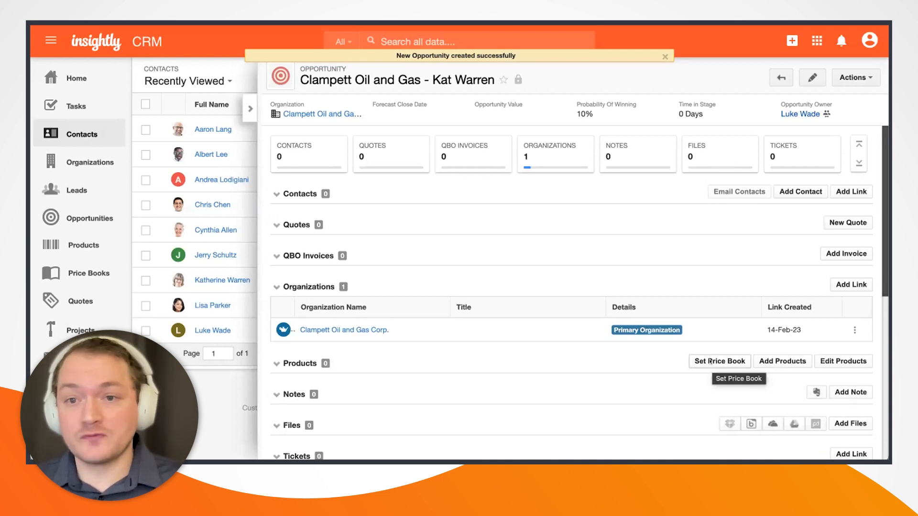
pyautogui.click(710, 362)
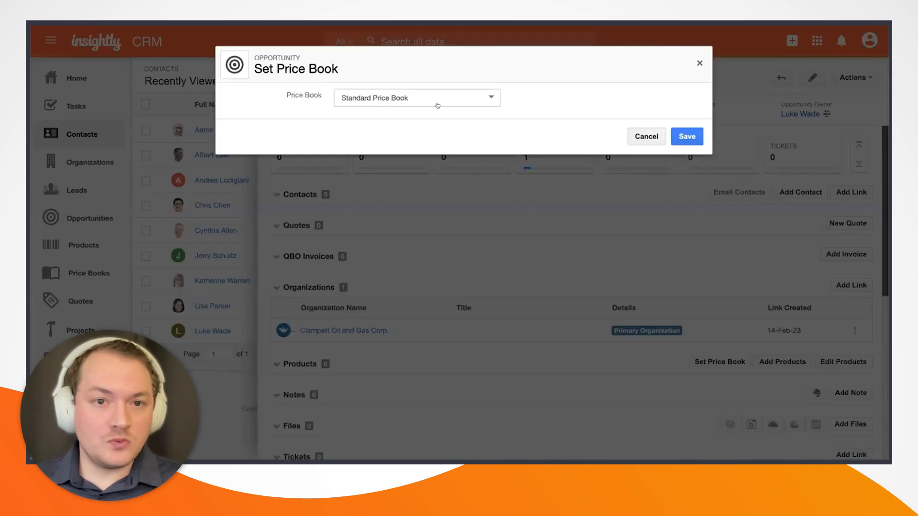
pyautogui.click(449, 97)
pyautogui.click(407, 85)
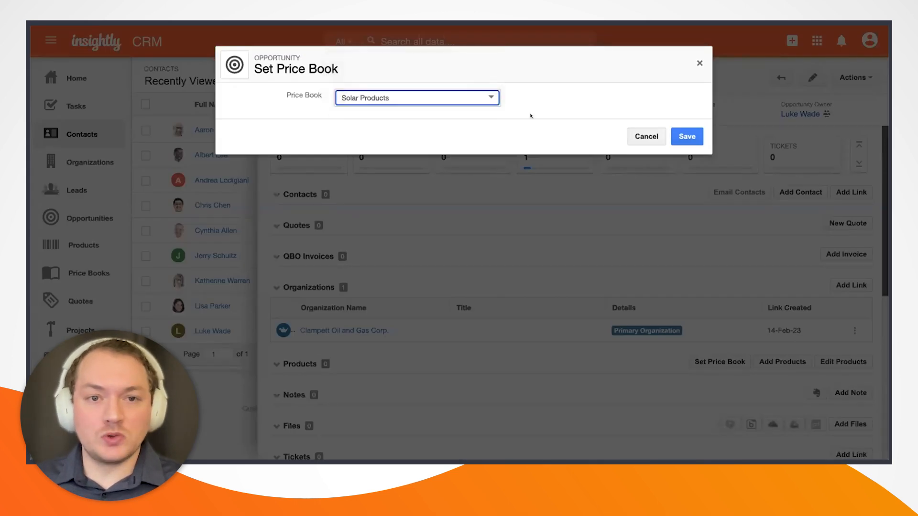
pyautogui.click(687, 138)
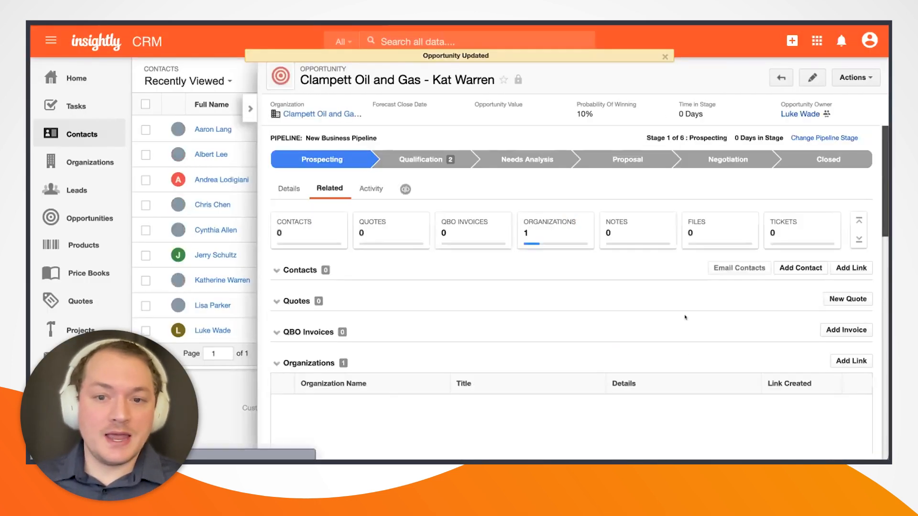
pyautogui.scroll(-2, 664, 326)
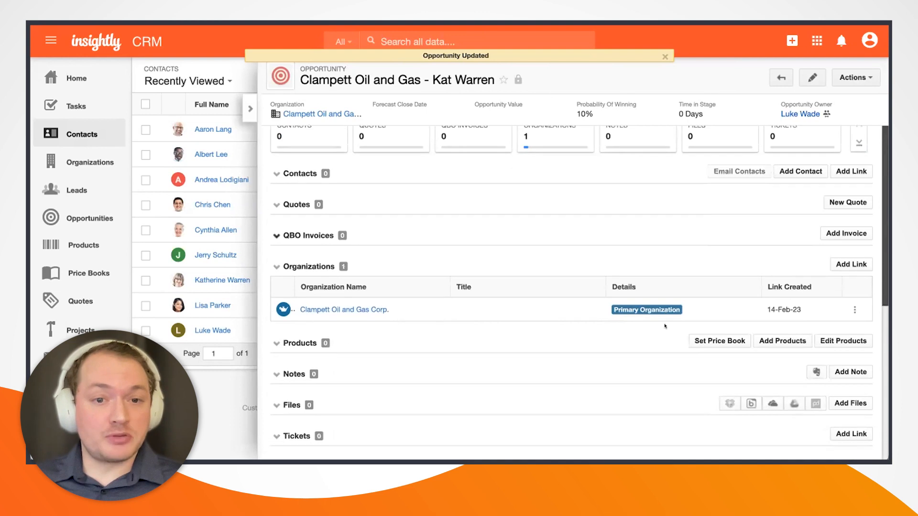
pyautogui.click(781, 343)
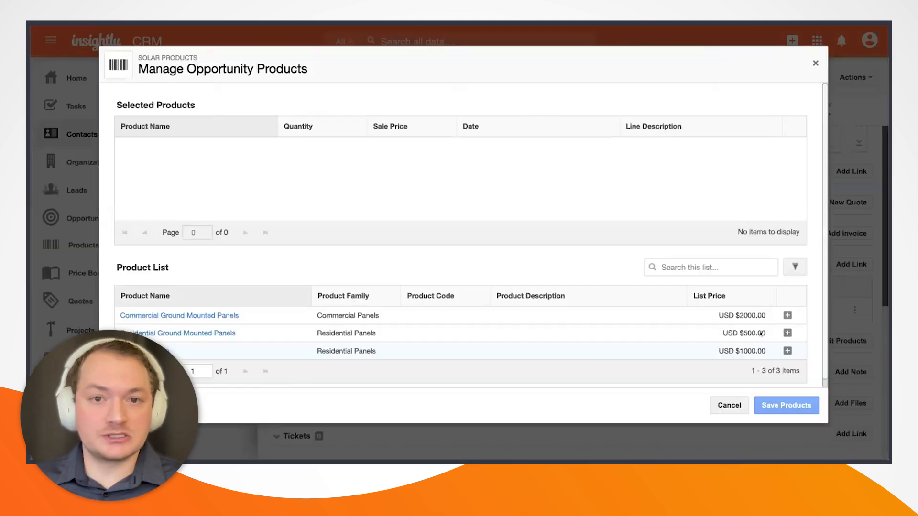
# Save Commercial Ground Mounted (12), Residential Ground Mounted (15) and Rooftop Panels (30) on the opportunity.
pyautogui.click(787, 315)
pyautogui.click(788, 332)
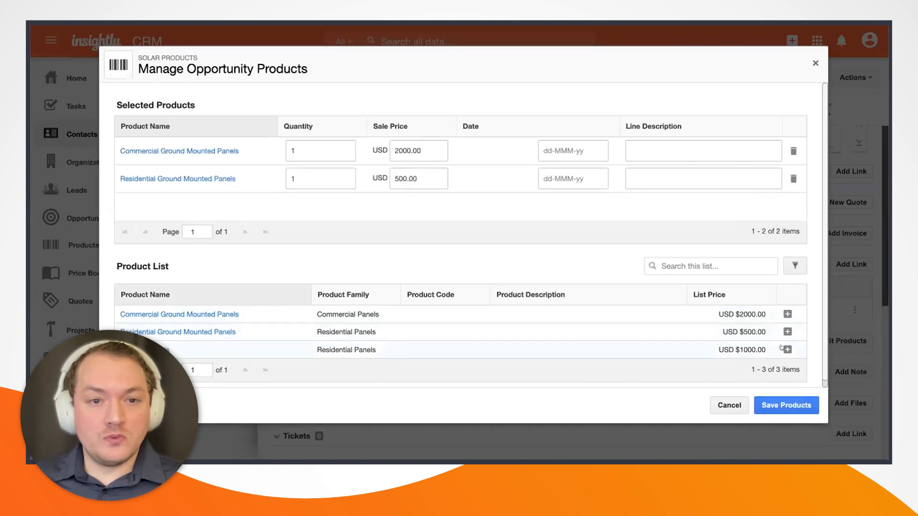
pyautogui.click(787, 350)
pyautogui.click(341, 143)
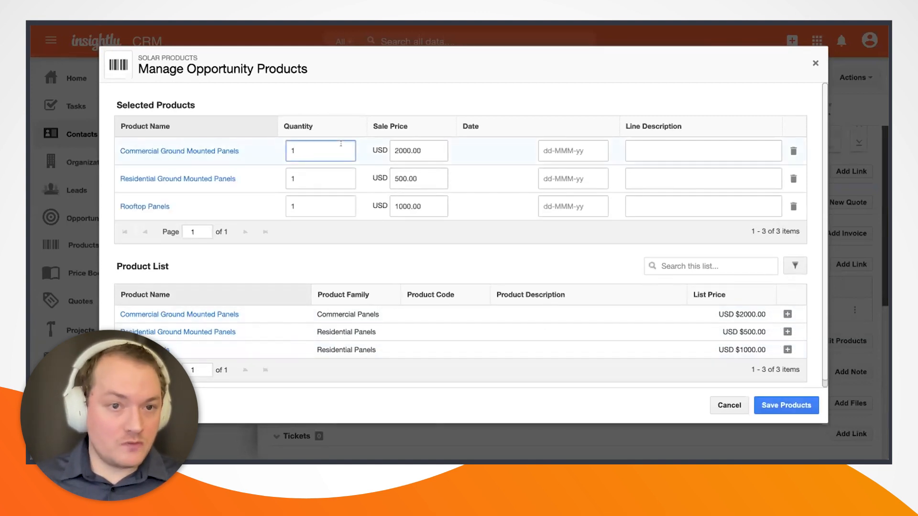
pyautogui.write('2')
pyautogui.click(333, 175)
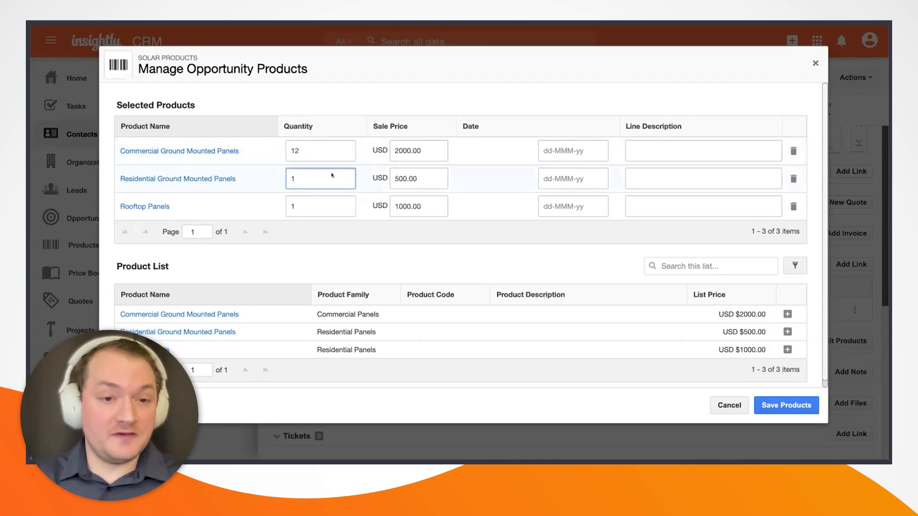
pyautogui.write('5')
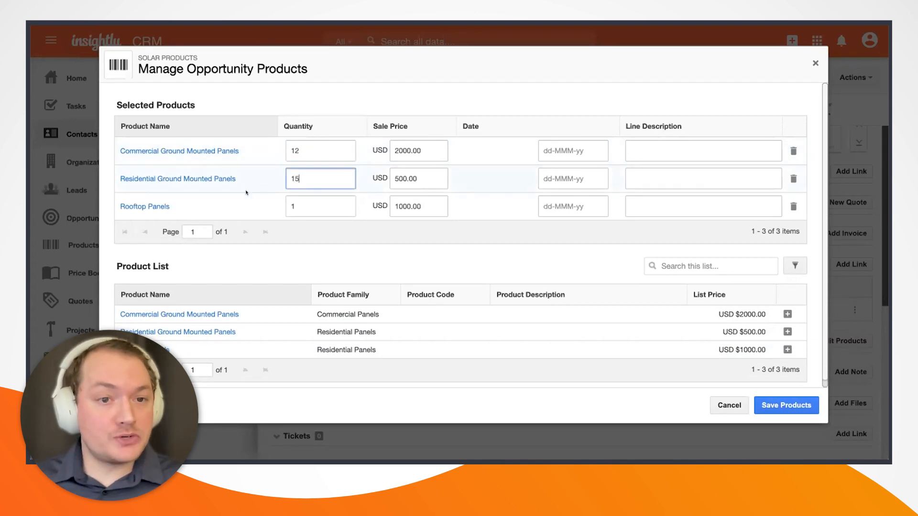
pyautogui.click(328, 200)
pyautogui.press('BackSpace')
pyautogui.write('30')
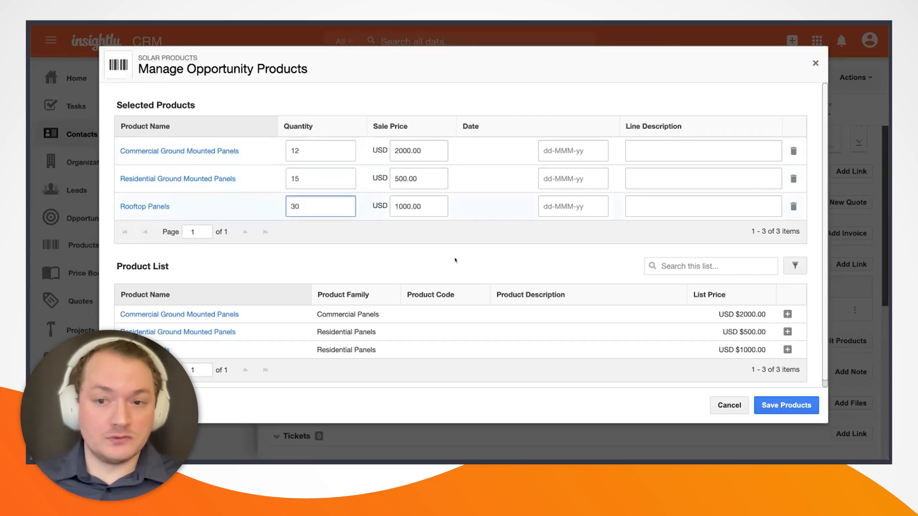
pyautogui.click(779, 407)
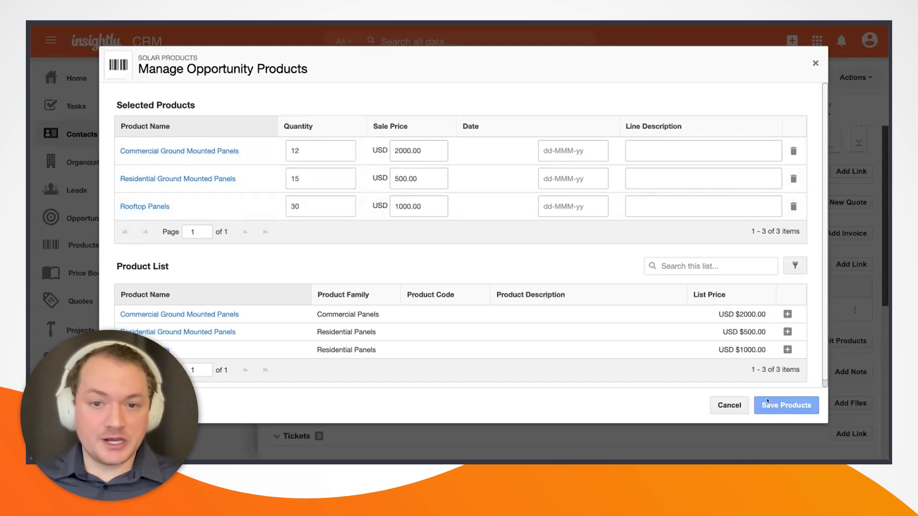
pyautogui.scroll(3, 452, 192)
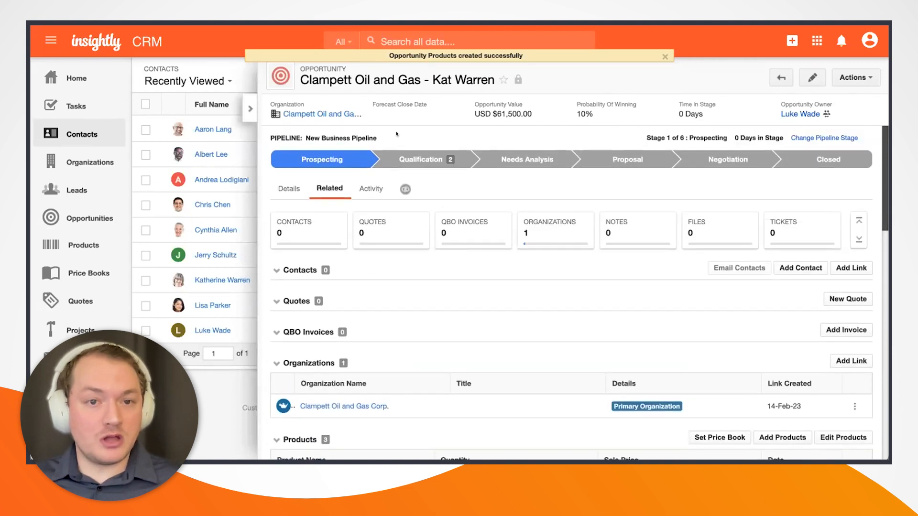
# Review the three products on the opportunity and start a new quote.
pyautogui.scroll(-3, 422, 298)
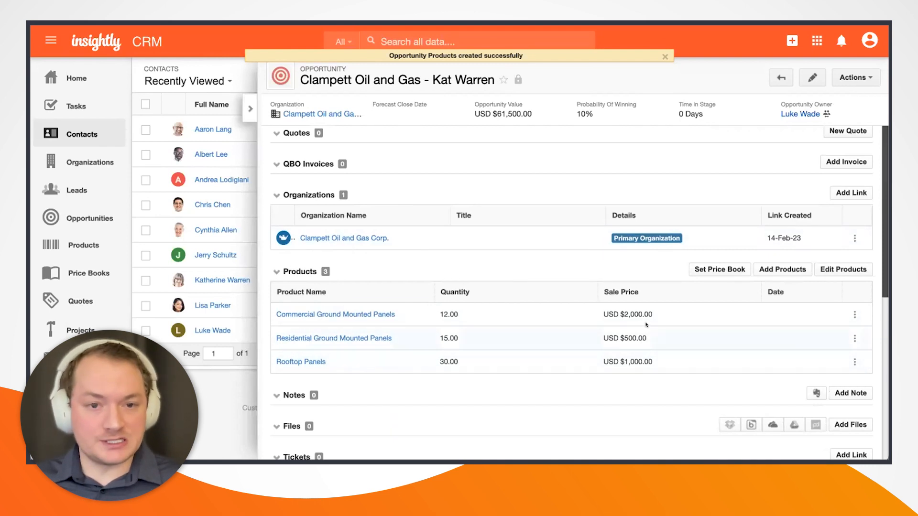
pyautogui.scroll(1, 550, 268)
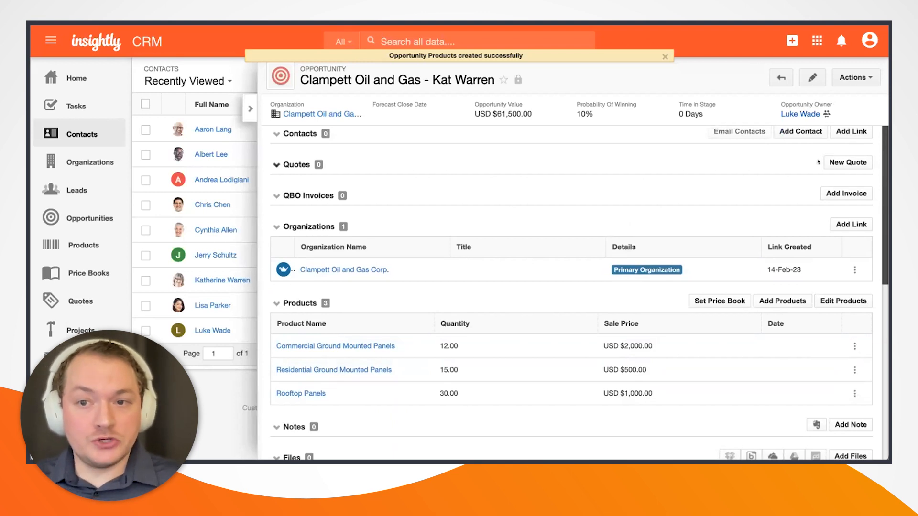
pyautogui.click(847, 162)
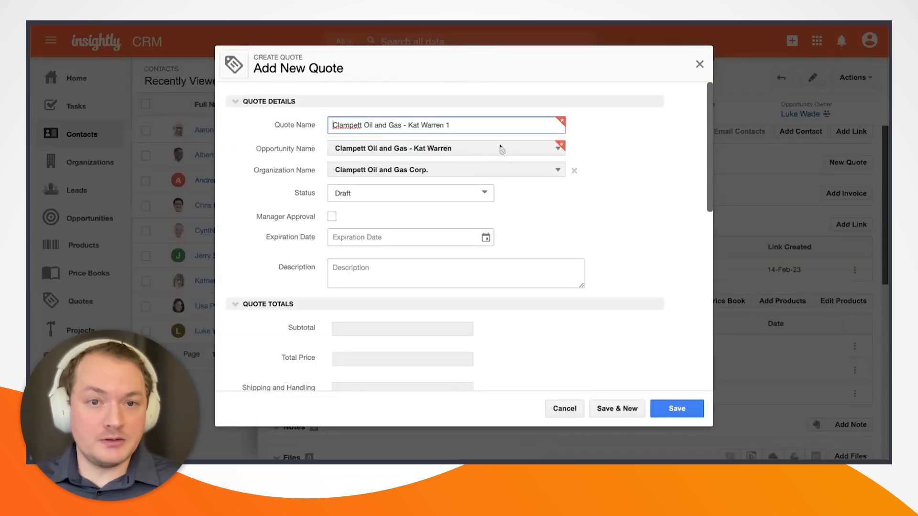
# Save the prefilled draft quote and open the new quote 00000006.
pyautogui.scroll(-2, 497, 146)
pyautogui.scroll(2, 486, 137)
pyautogui.scroll(-5, 485, 172)
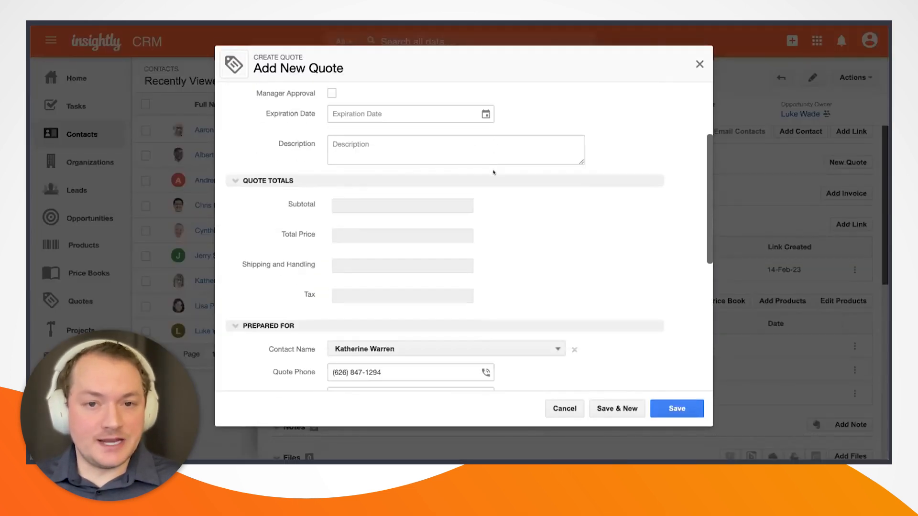
pyautogui.scroll(-1, 504, 171)
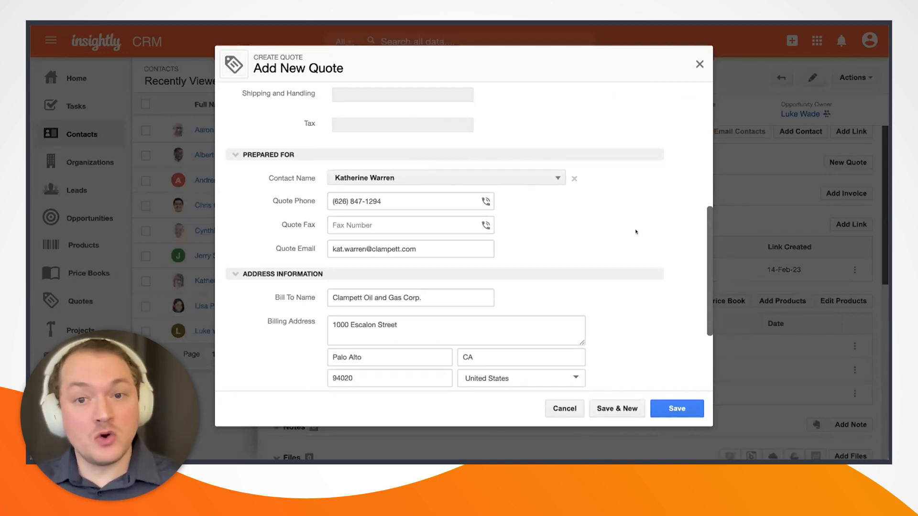
pyautogui.scroll(-1, 622, 215)
pyautogui.scroll(-2, 540, 174)
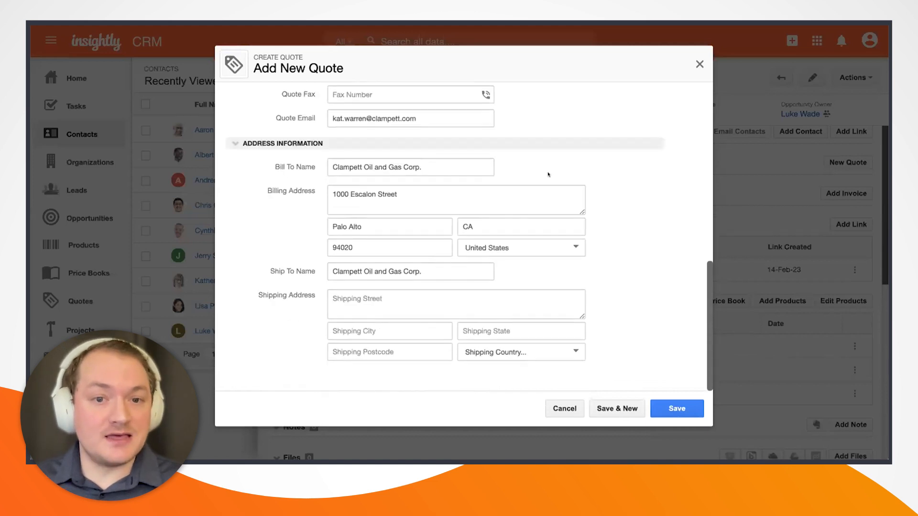
pyautogui.scroll(4, 557, 191)
pyautogui.click(677, 408)
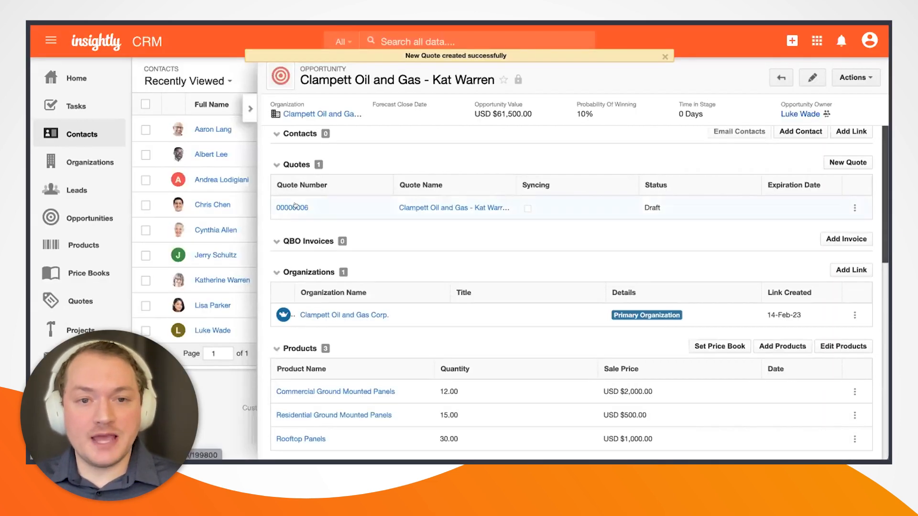
pyautogui.click(294, 207)
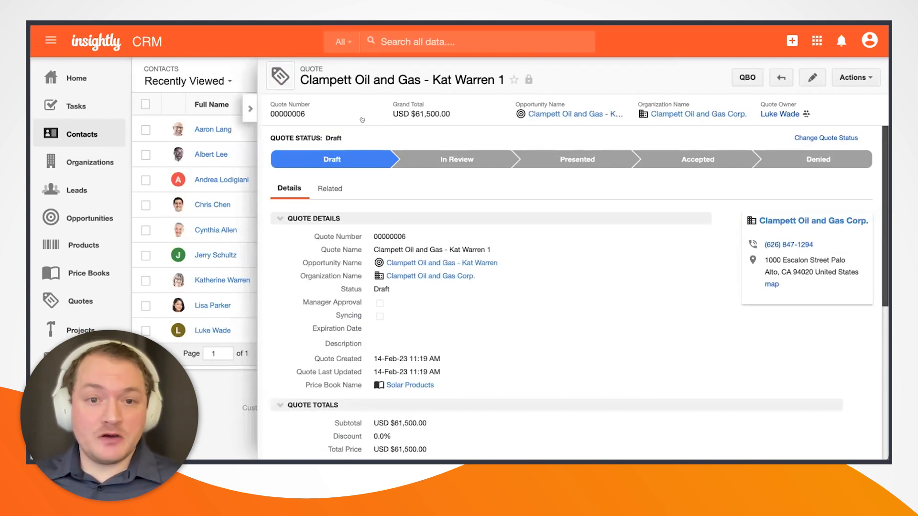
# Review quote 00000006's details and show its three products totalling USD 61,500.00.
pyautogui.scroll(-1, 449, 215)
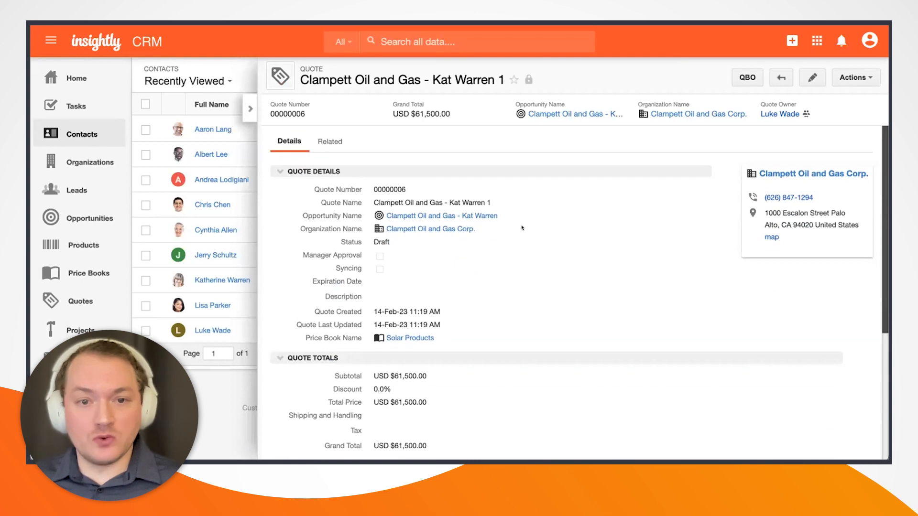
pyautogui.scroll(-6, 520, 223)
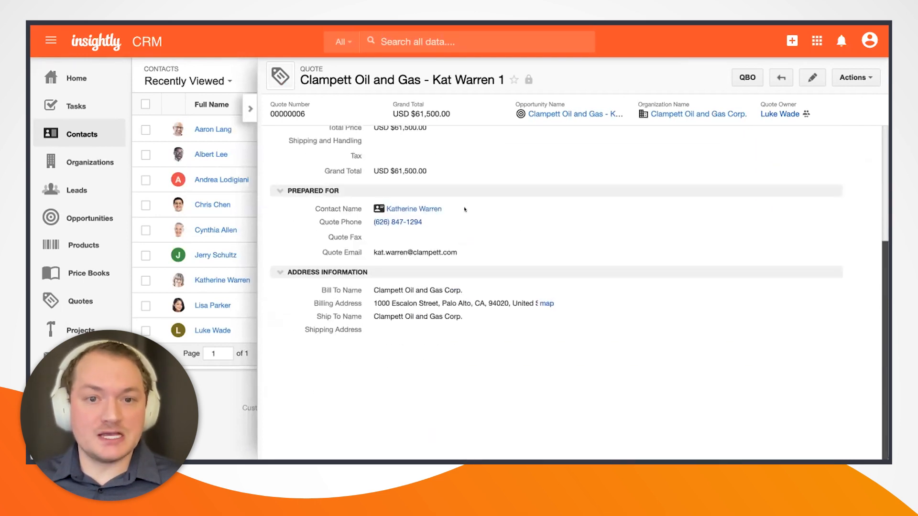
pyautogui.scroll(3, 457, 229)
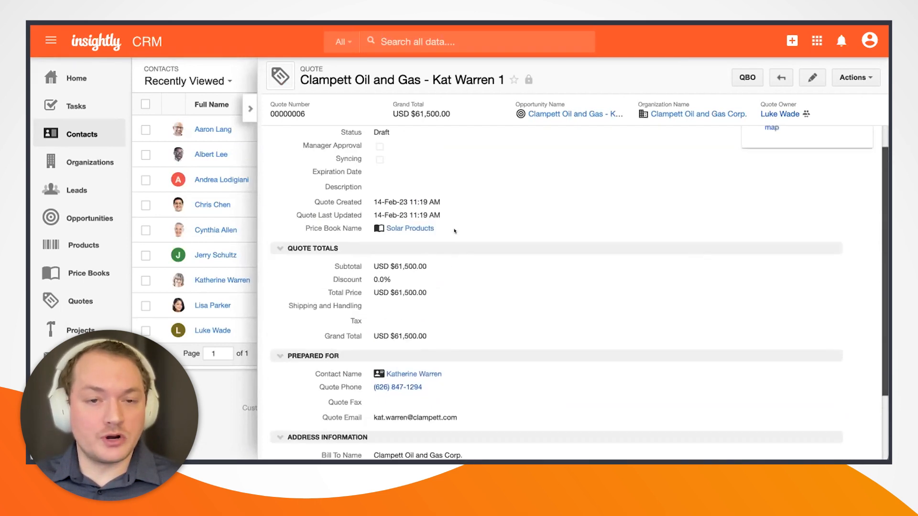
pyautogui.scroll(5, 454, 232)
pyautogui.click(330, 188)
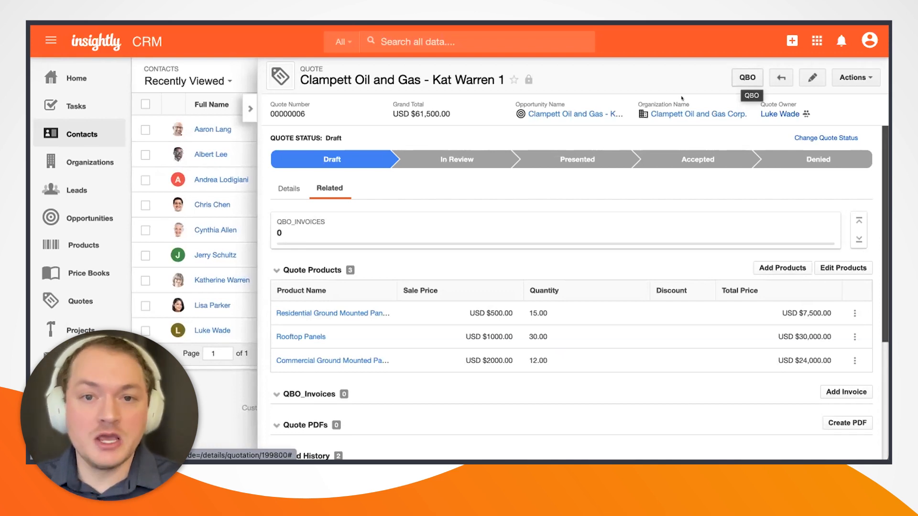
# Send quote 00000006 to QuickBooks with the QBO button, dismiss the confirmation, and view its Details.
pyautogui.click(739, 78)
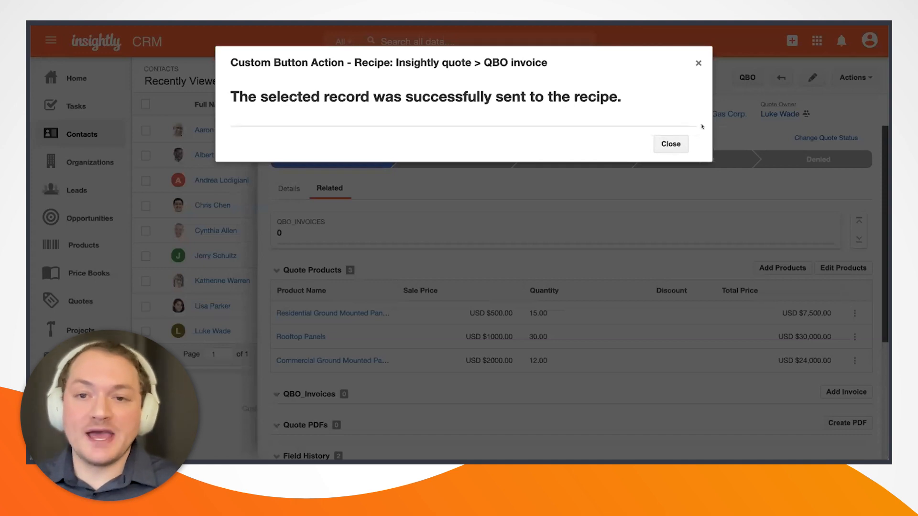
pyautogui.click(666, 143)
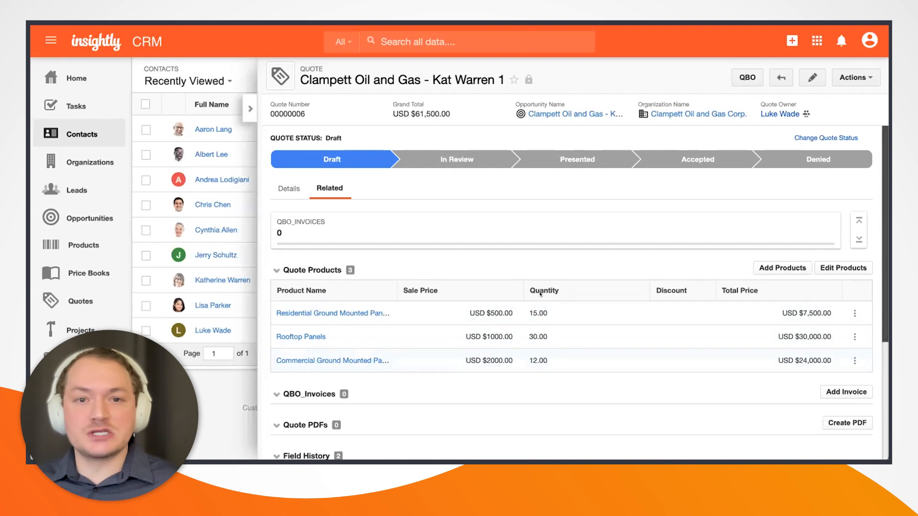
pyautogui.click(289, 188)
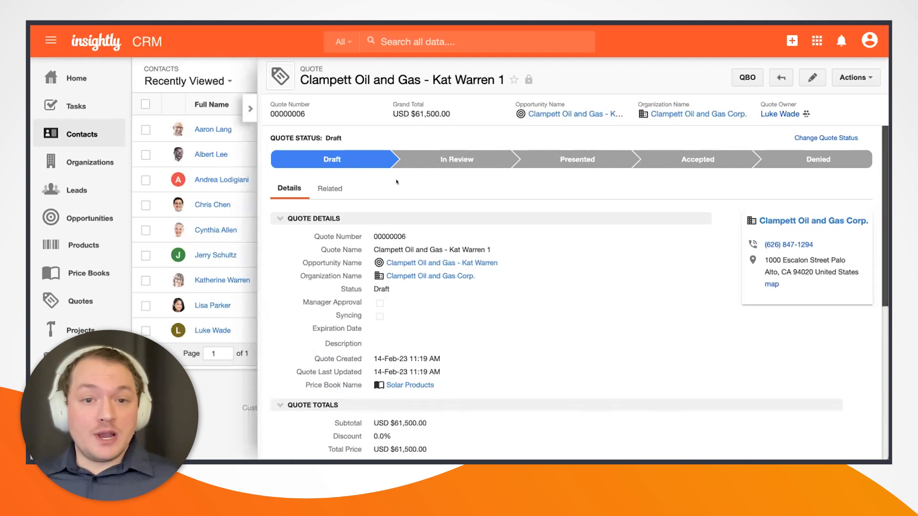
# Find invoice QBO-16 in the quote's Related QBO_Invoices list and open its Invoice URL in QuickBooks.
pyautogui.click(330, 187)
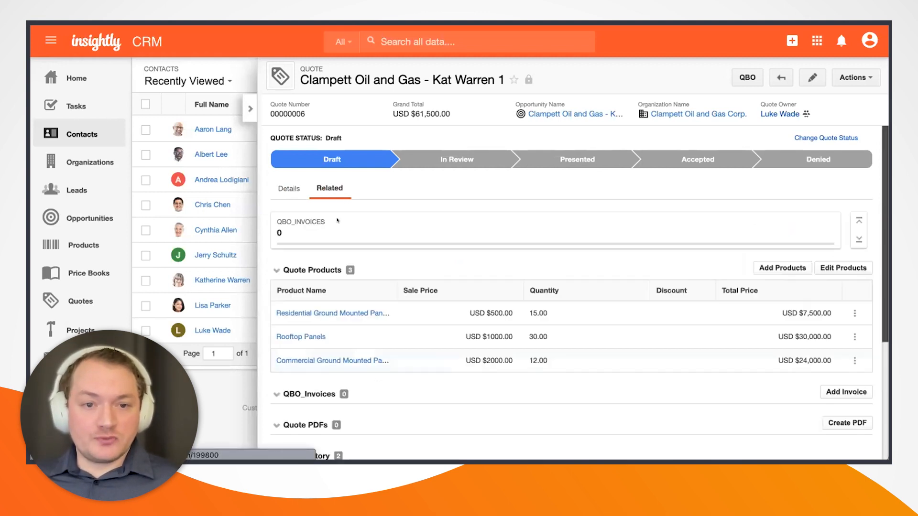
pyautogui.scroll(-2, 357, 372)
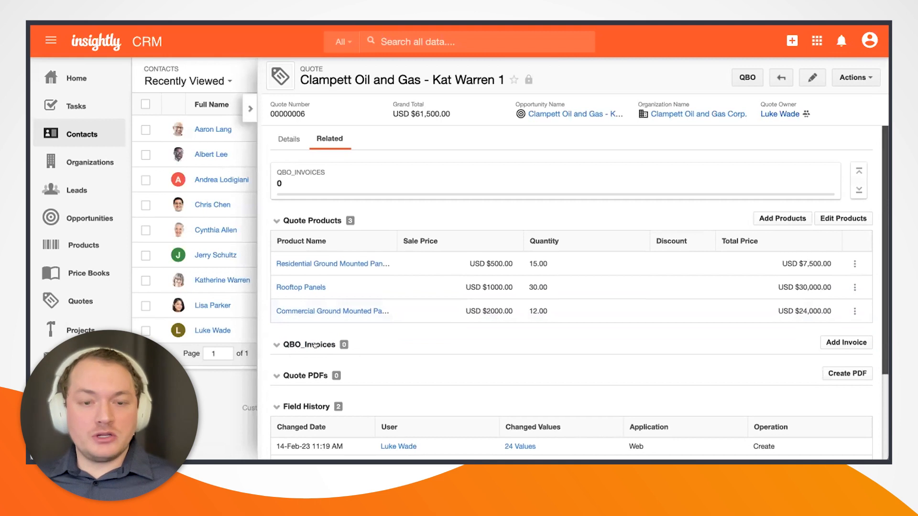
pyautogui.scroll(2, 368, 311)
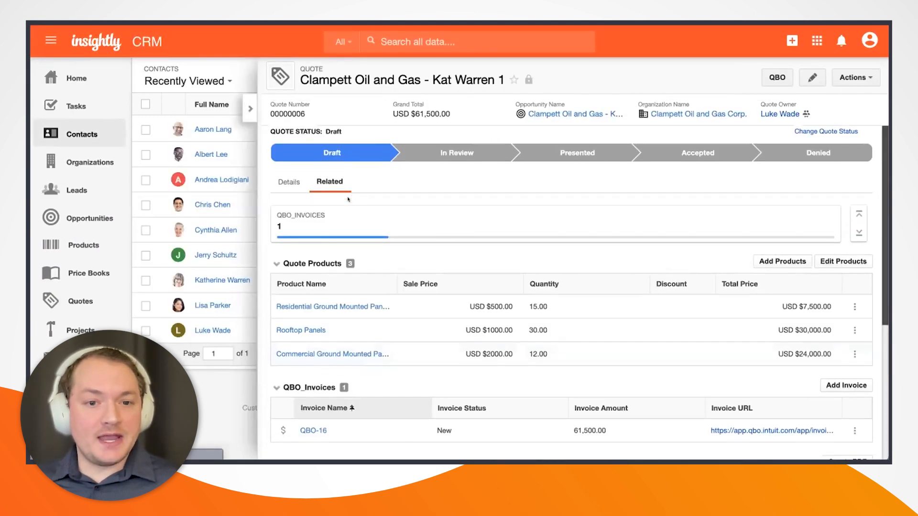
pyautogui.scroll(-2, 357, 268)
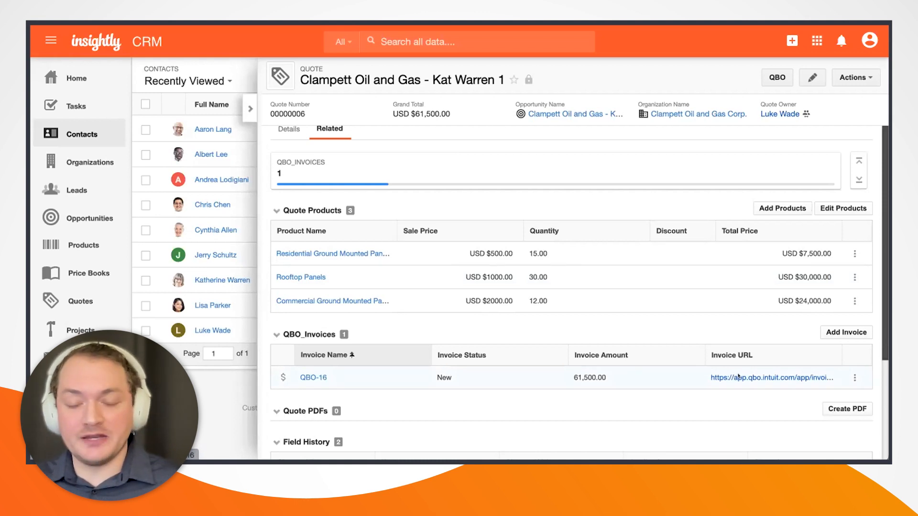
pyautogui.click(749, 378)
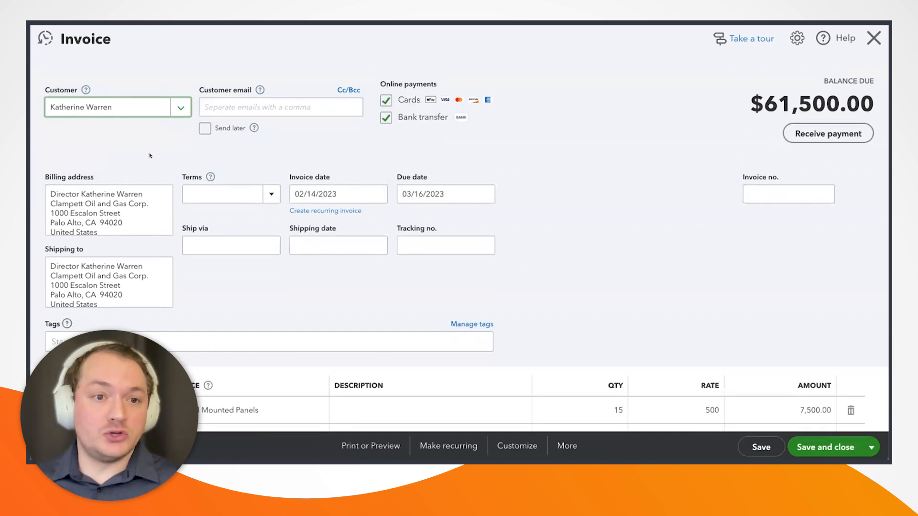
# Review the $61,500.00 QuickBooks invoice and its three panel line items.
pyautogui.scroll(-1, 149, 155)
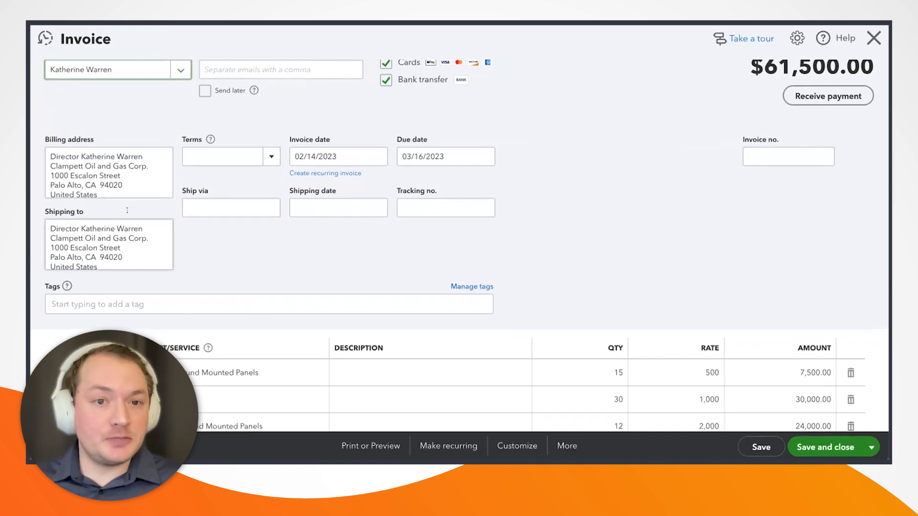
pyautogui.scroll(1, 230, 208)
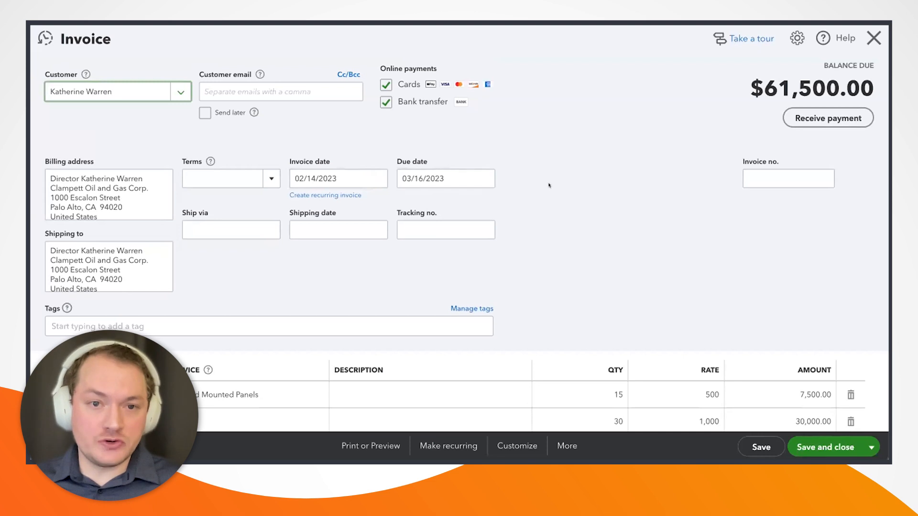
pyautogui.scroll(-2, 549, 185)
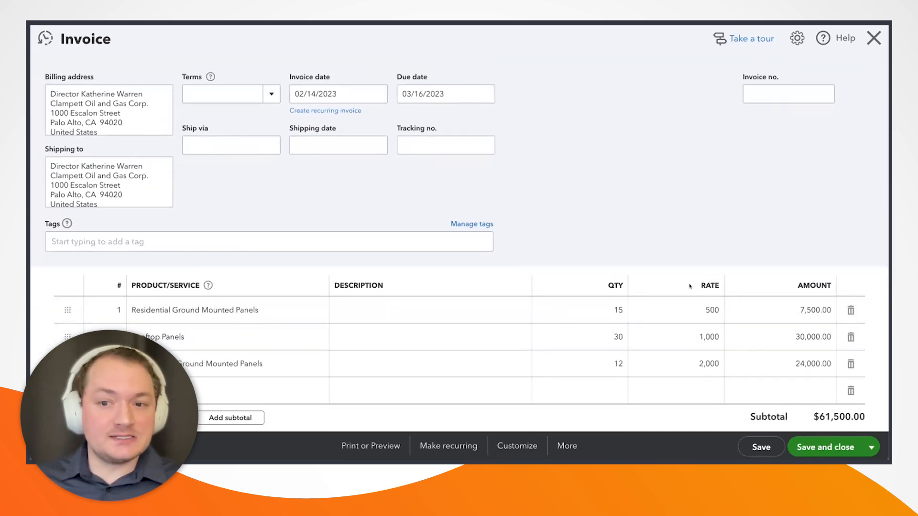
pyautogui.scroll(-1, 669, 328)
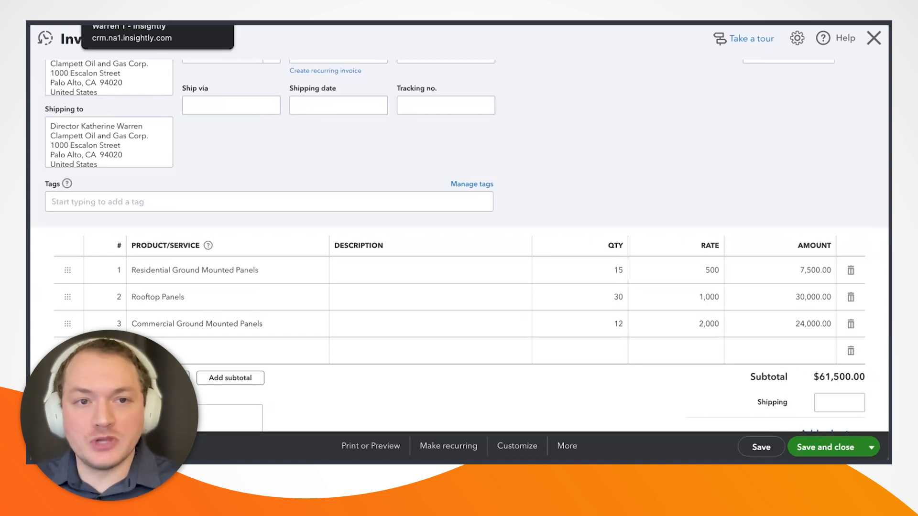
# Return to Insightly quote 00000006 and show its Details fields with the $61,500.00 total.
pyautogui.click(143, 24)
pyautogui.scroll(1, 521, 185)
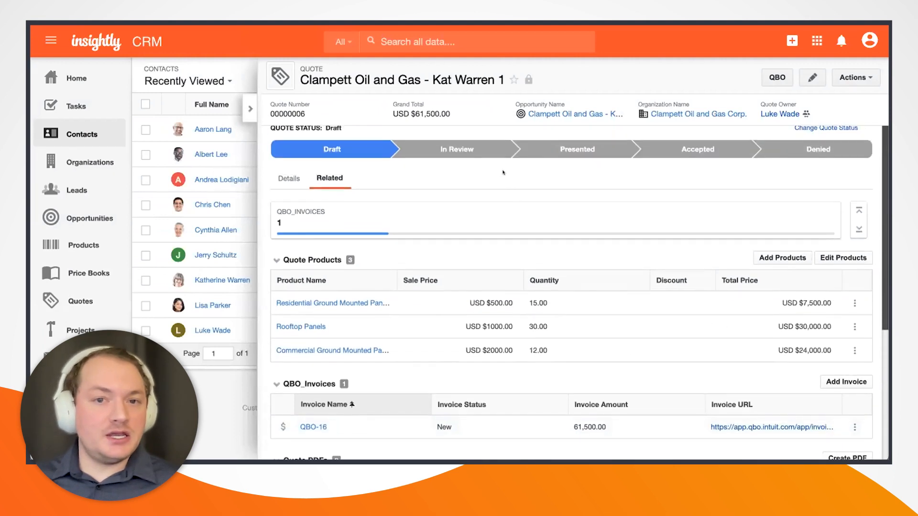
pyautogui.scroll(1, 435, 162)
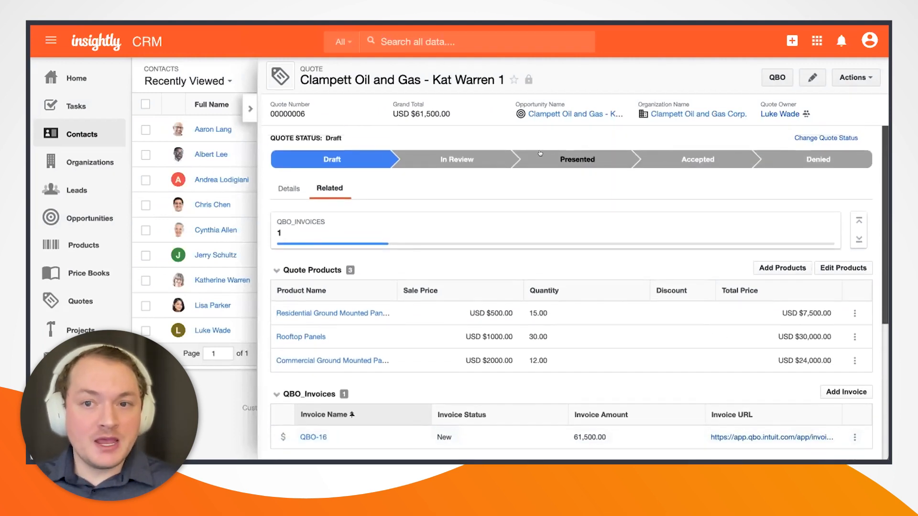
pyautogui.click(288, 189)
pyautogui.scroll(-10, 417, 289)
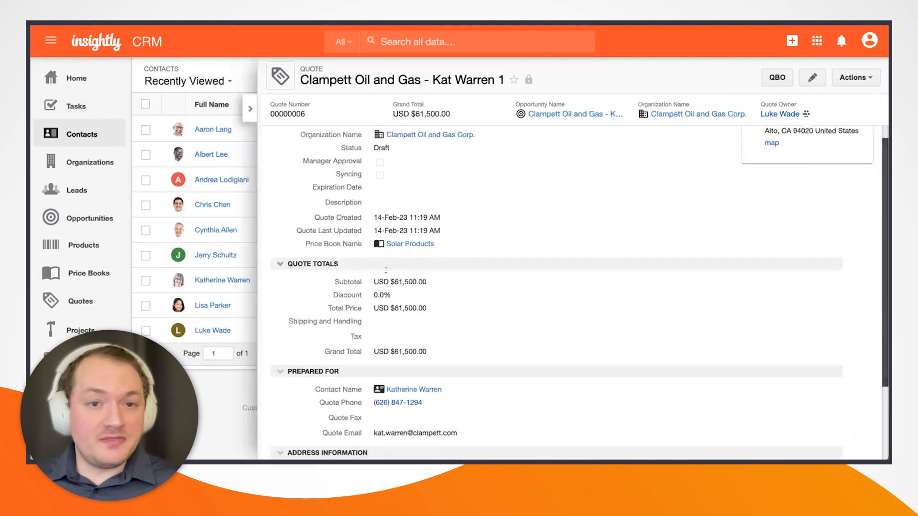
# Open the Prepared For contact and review its related invoice QBO-16 and three QBO purchases.
pyautogui.click(414, 263)
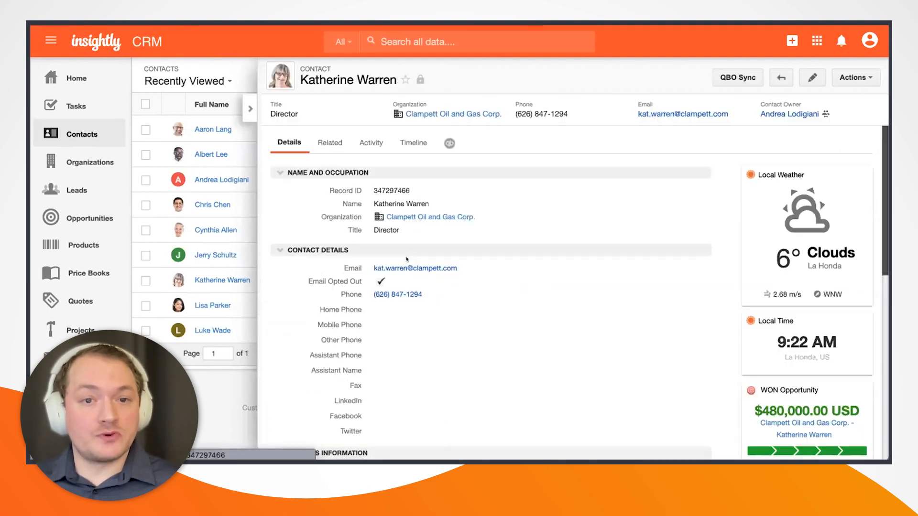
pyautogui.click(330, 142)
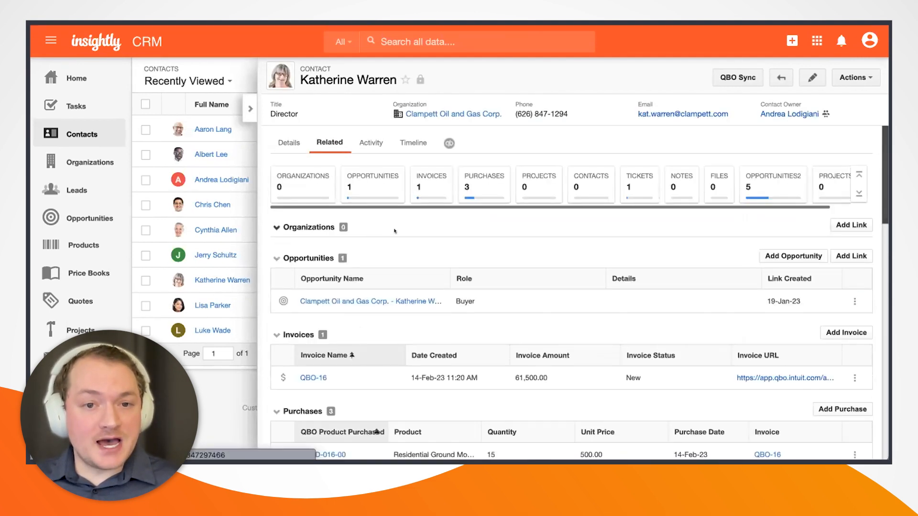
pyautogui.scroll(-2, 396, 238)
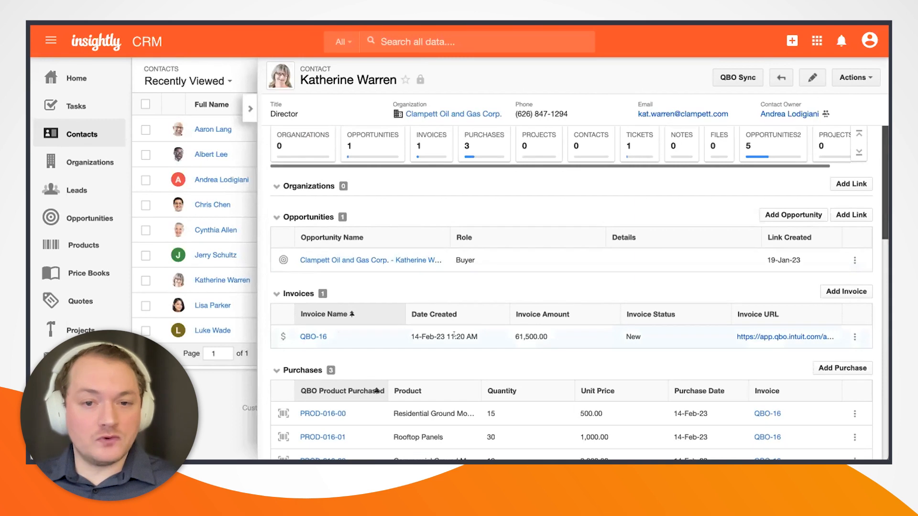
pyautogui.scroll(-1, 542, 333)
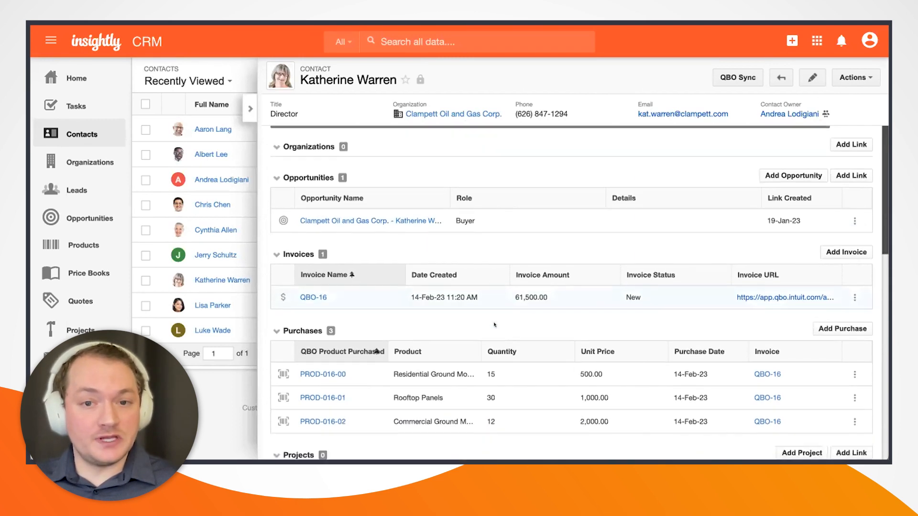
pyautogui.scroll(-1, 520, 271)
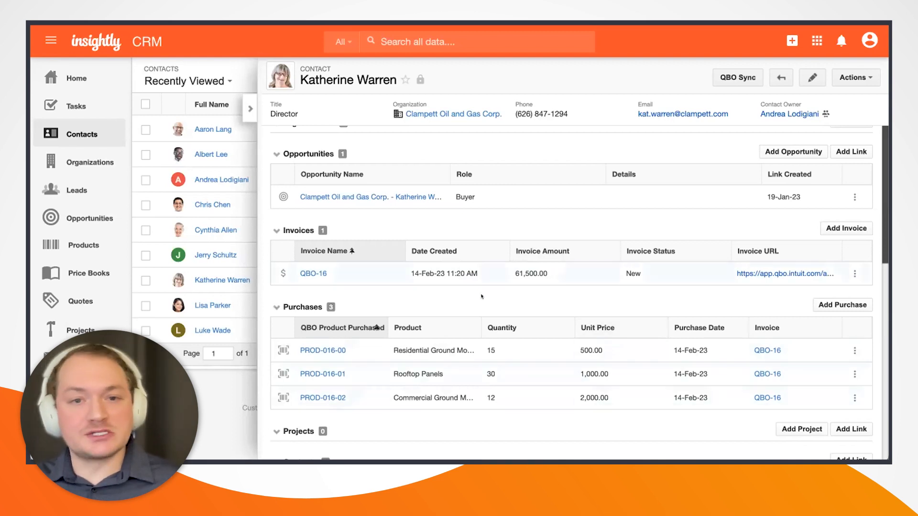
pyautogui.scroll(2, 474, 305)
pyautogui.scroll(-3, 472, 304)
pyautogui.scroll(2, 454, 308)
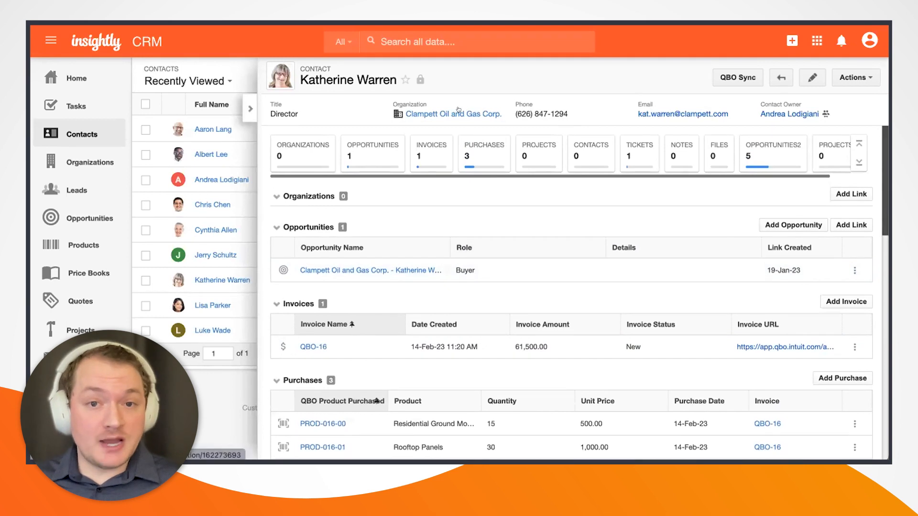
# Open Clampett Oil and Gas Corp. and check its related invoice QBO-16 and three purchases.
pyautogui.click(463, 115)
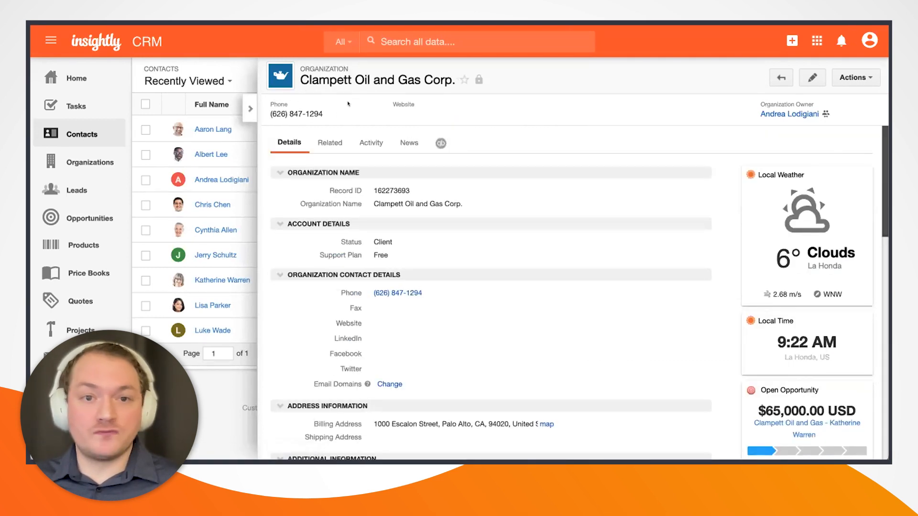
pyautogui.click(328, 136)
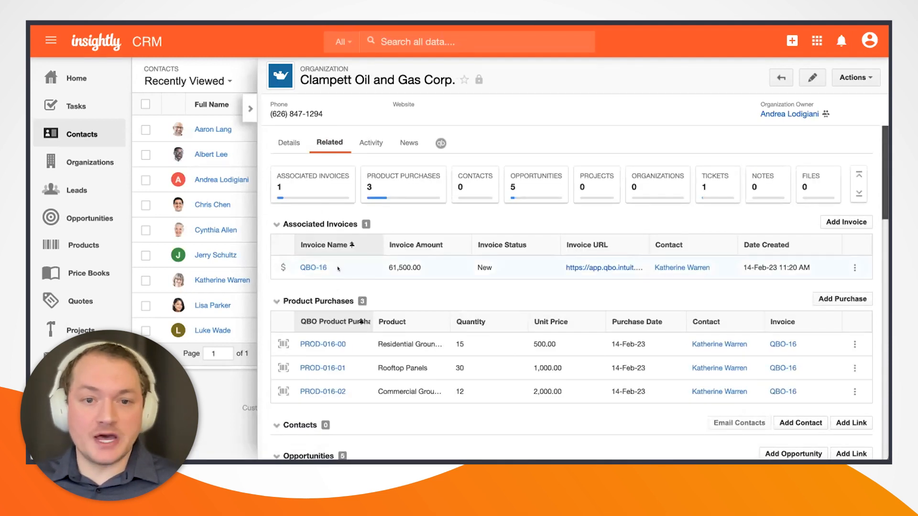
pyautogui.scroll(-1, 366, 273)
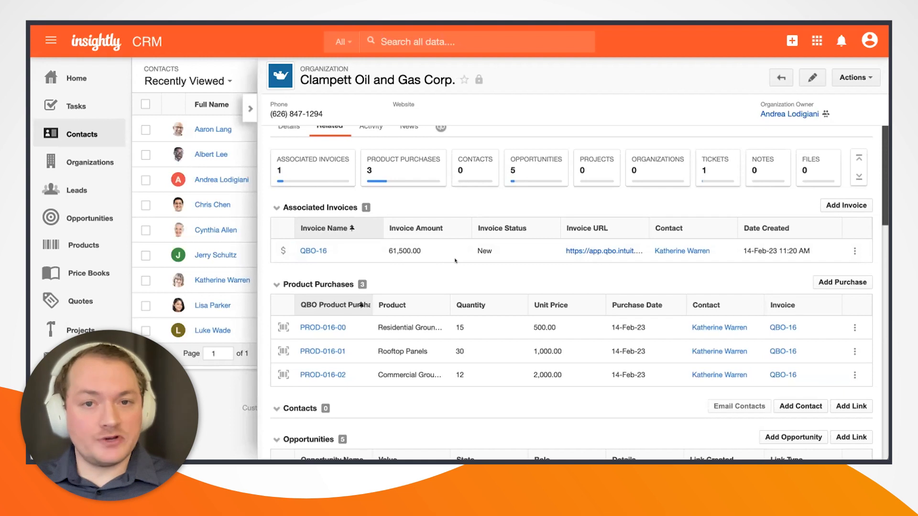
pyautogui.scroll(1, 464, 232)
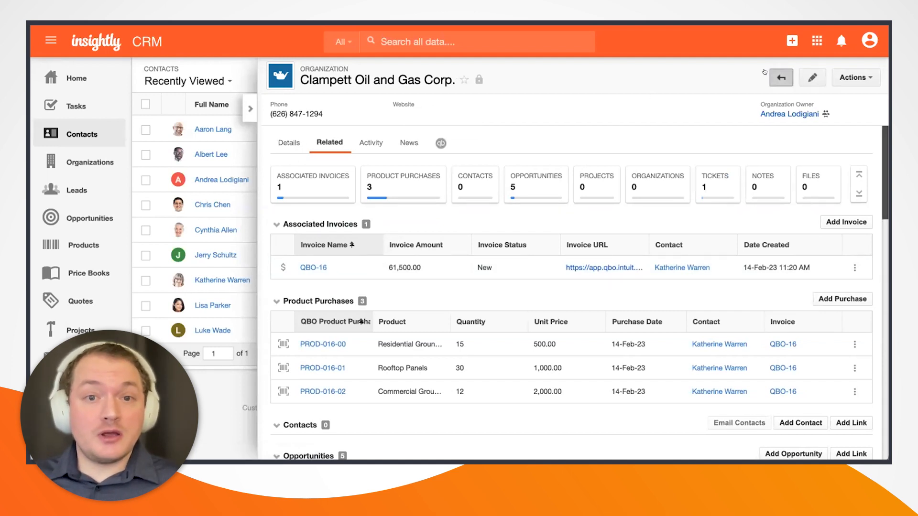
pyautogui.click(292, 143)
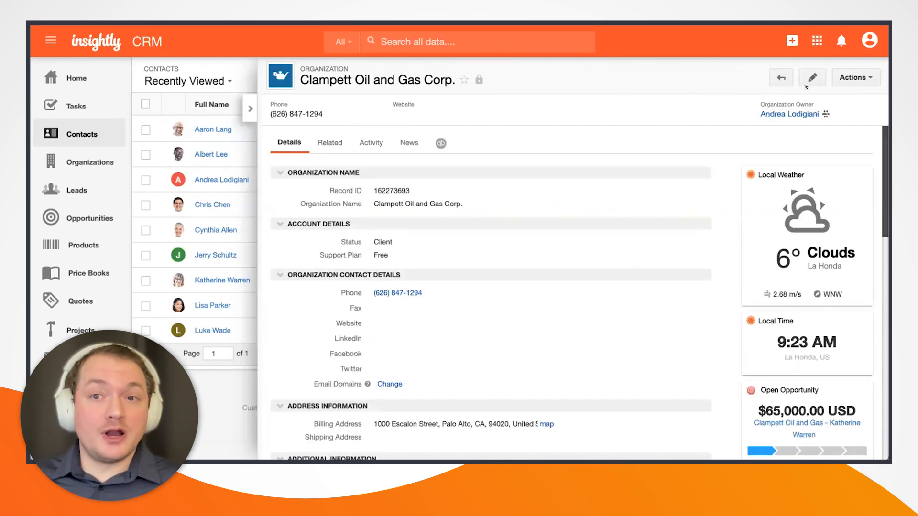
# On the contact's Intuit QuickBooks tab, review $186,064.00 open invoices and view the $61,500.00 invoice.
pyautogui.click(781, 78)
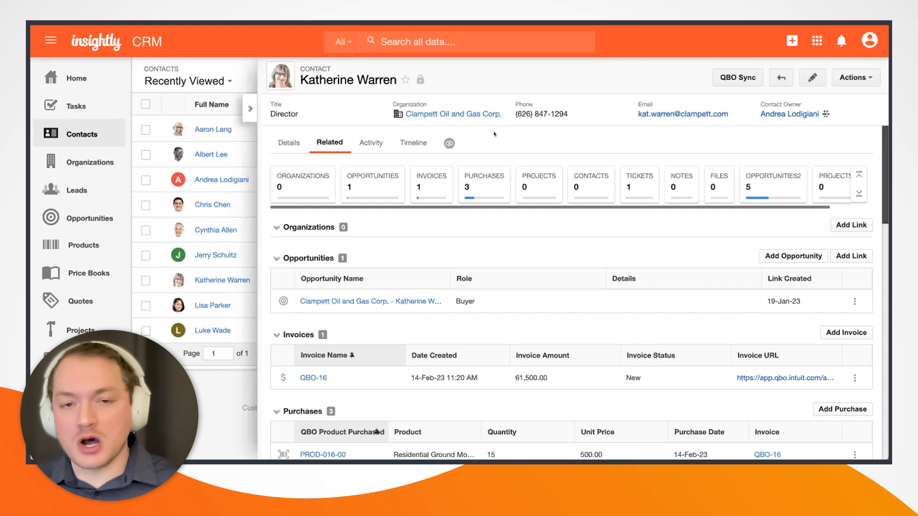
pyautogui.click(447, 143)
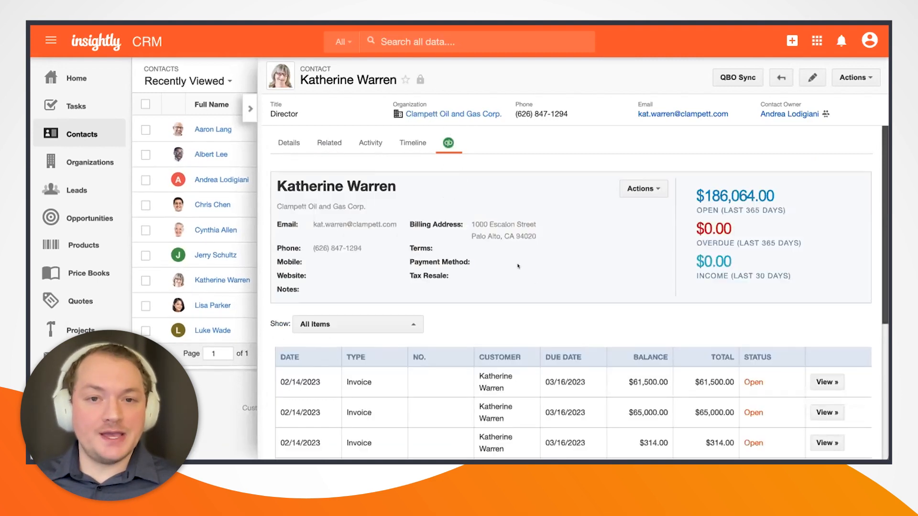
pyautogui.scroll(-1, 557, 263)
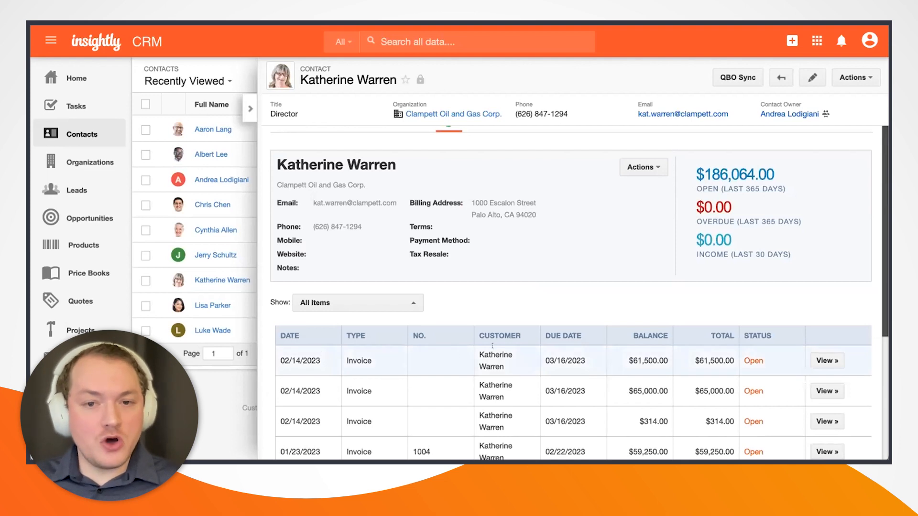
pyautogui.scroll(-3, 510, 355)
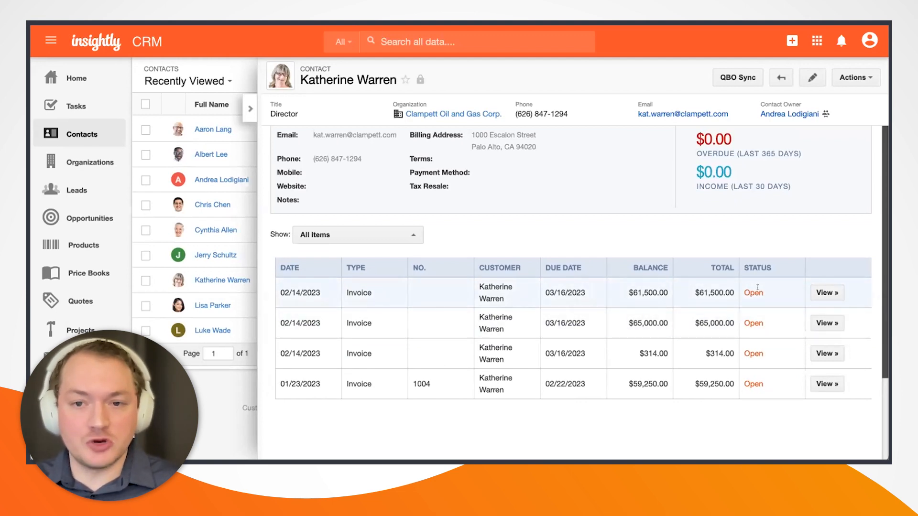
pyautogui.click(826, 293)
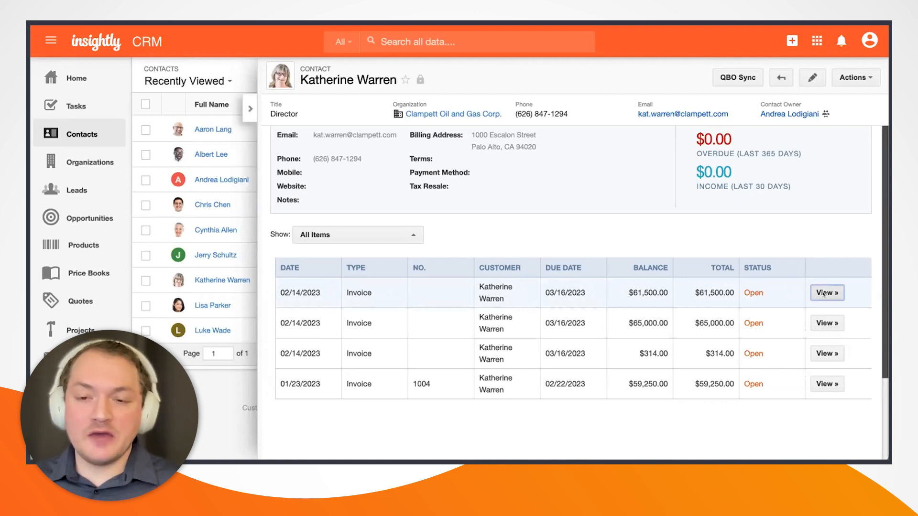
pyautogui.scroll(-2, 223, 190)
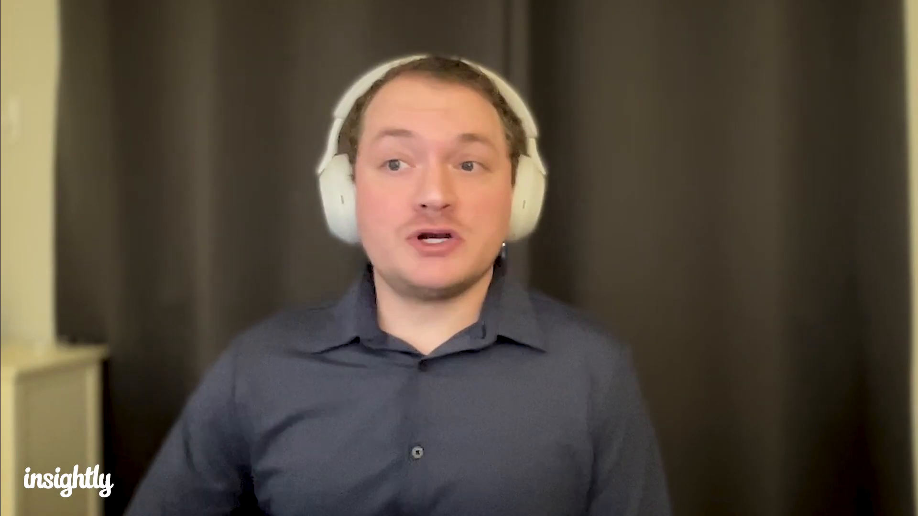